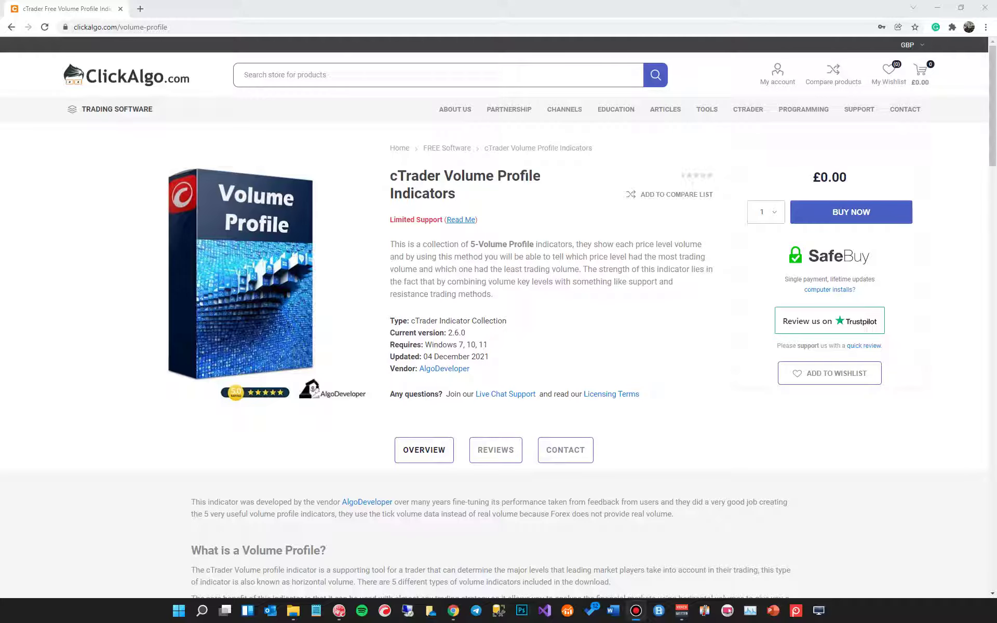
- Review the Volume Profile product page and the downloaded .algo files in the Volume_Profile_2.6 (1) folder, then switch to cTrader
scroll(334, 236, down, 10)
scroll(334, 238, down, 8)
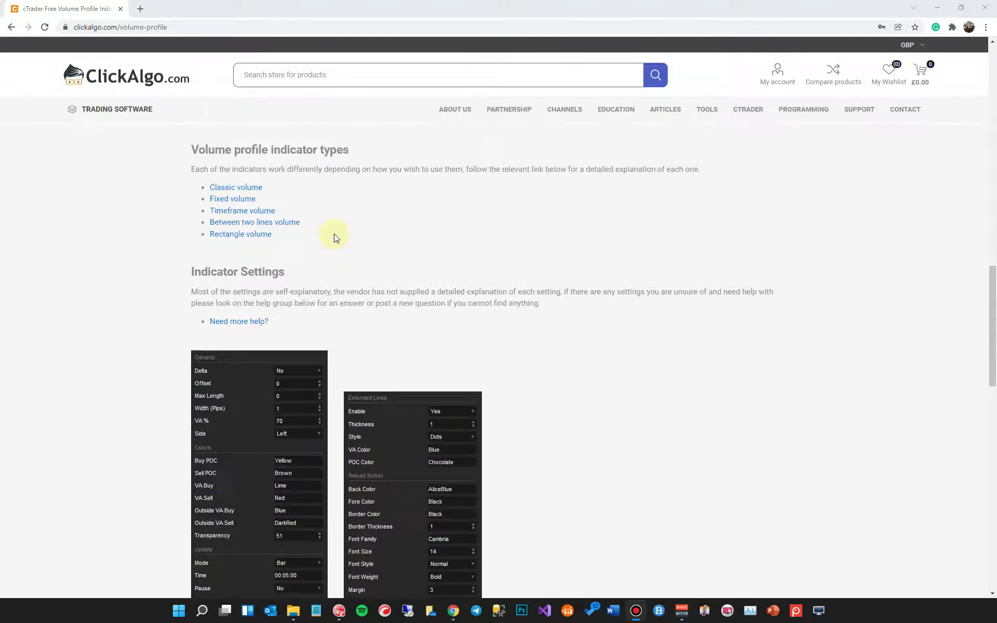
scroll(334, 238, up, 7)
scroll(335, 238, up, 10)
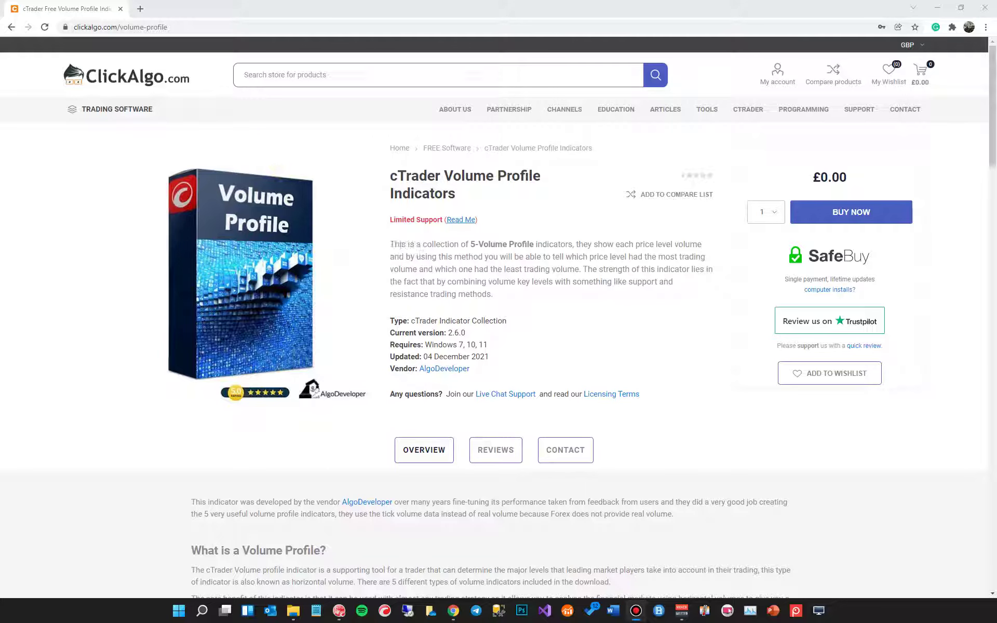
click(294, 610)
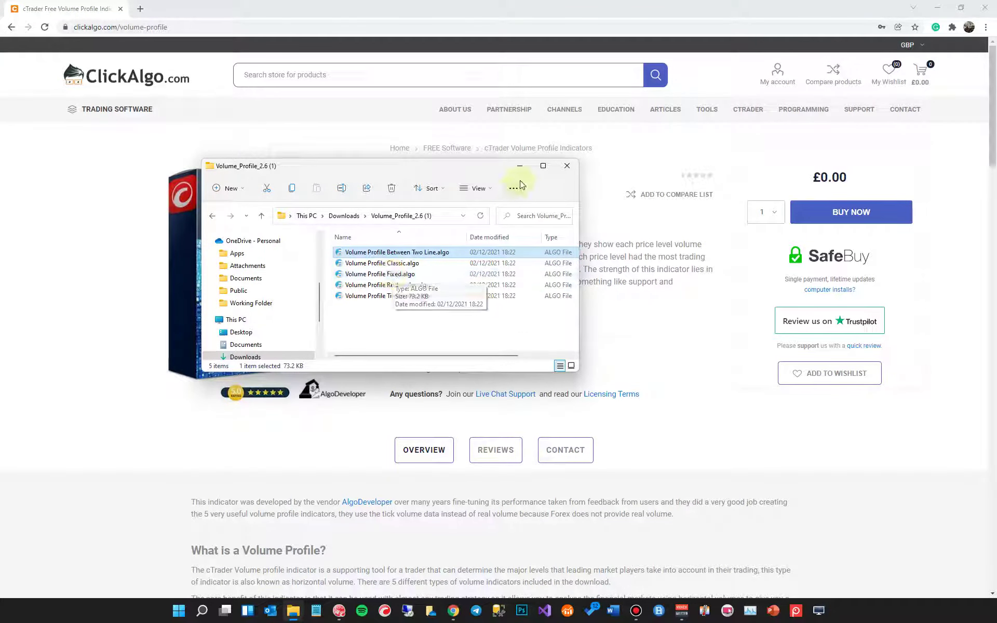
click(567, 166)
click(937, 7)
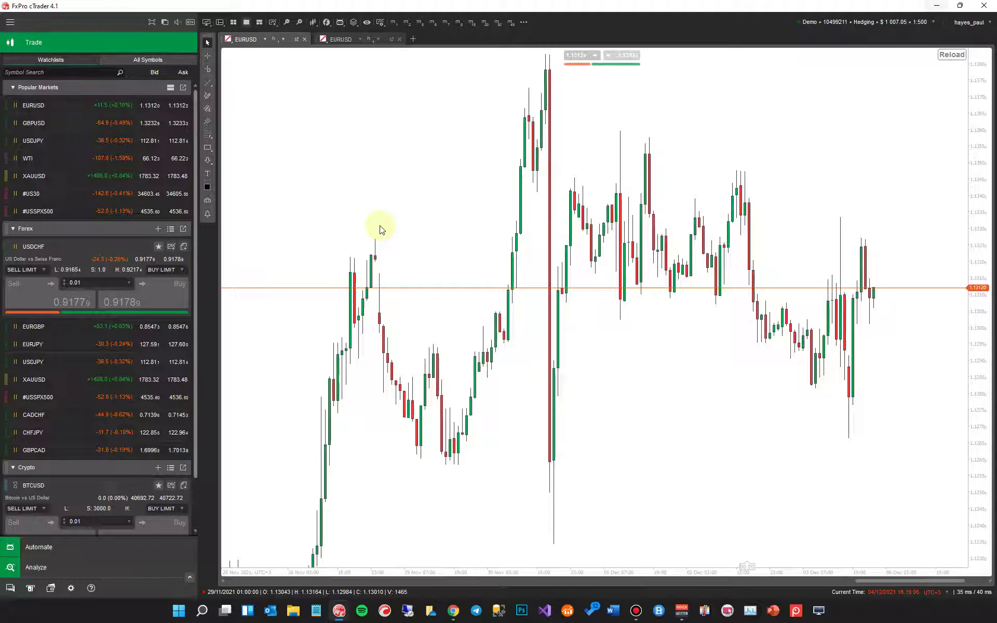
- Search the EURUSD chart's indicators for "volume profile" and add Volume Profile Fixed with its default settings
key(ctrl+f)
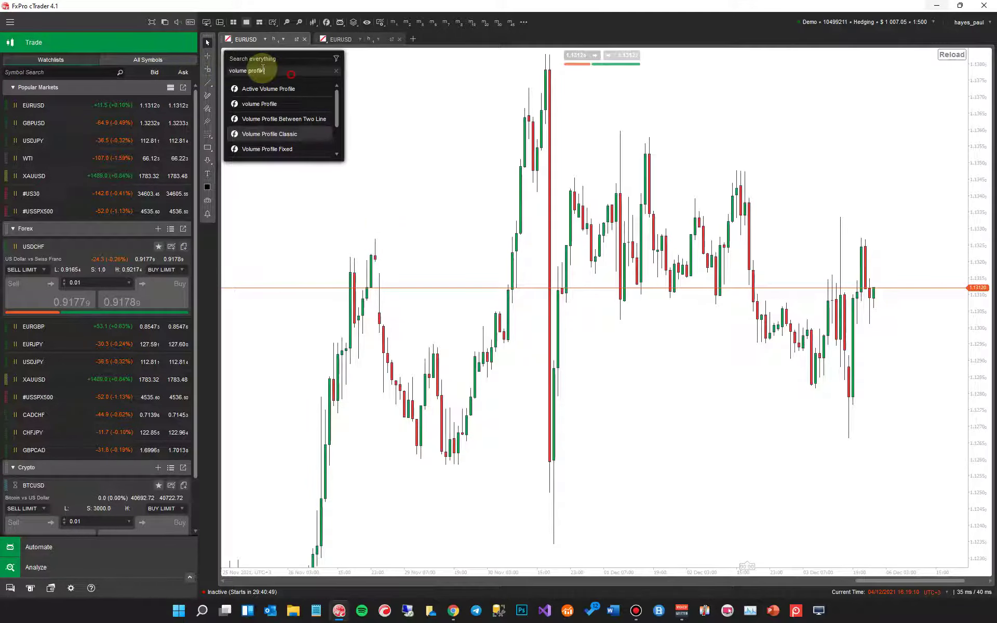
text(vol)
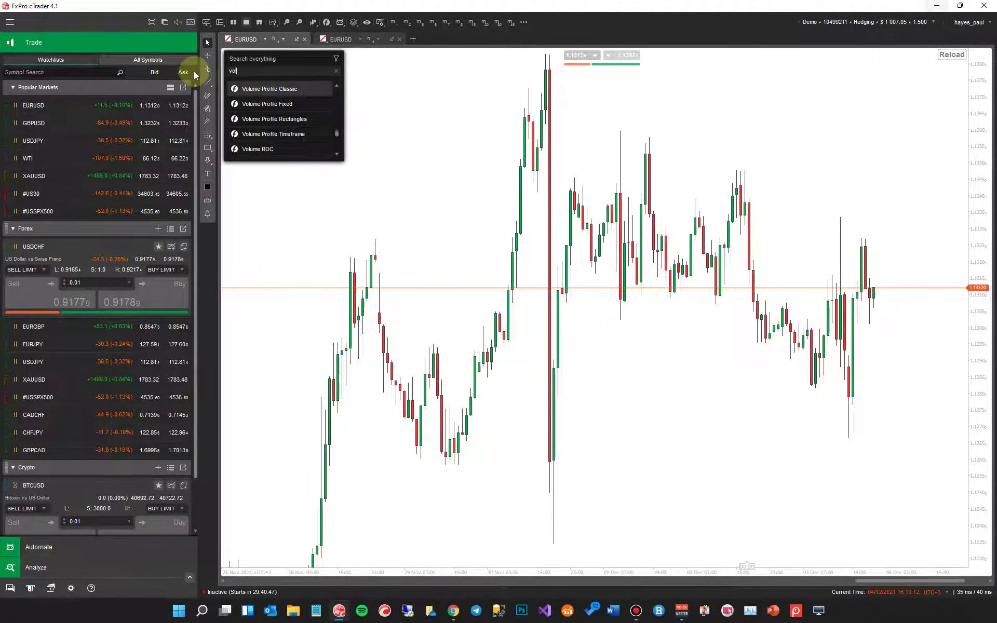
text(ume profile)
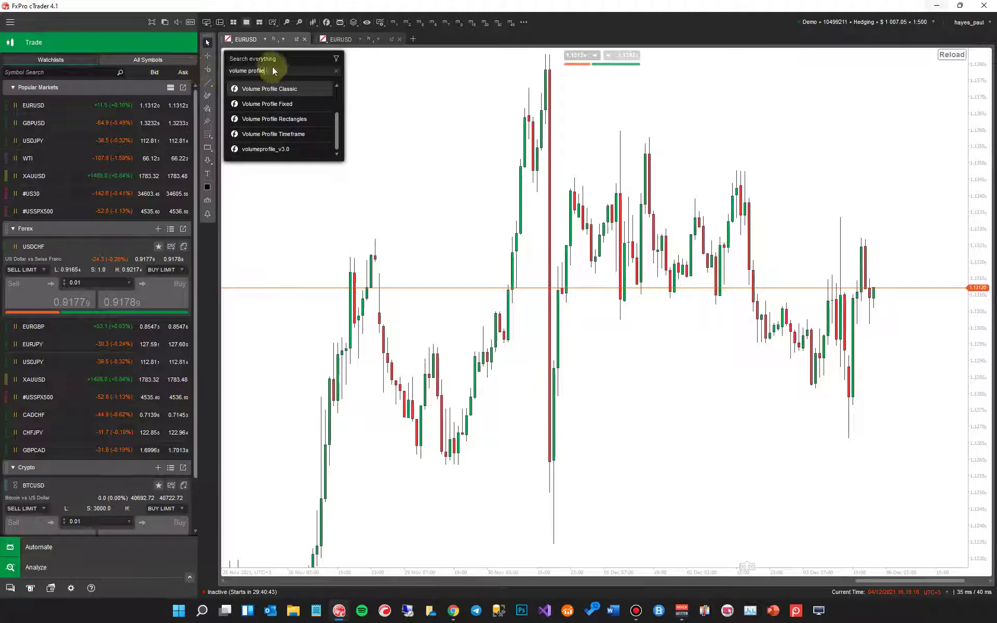
drag(339, 123, 337, 100)
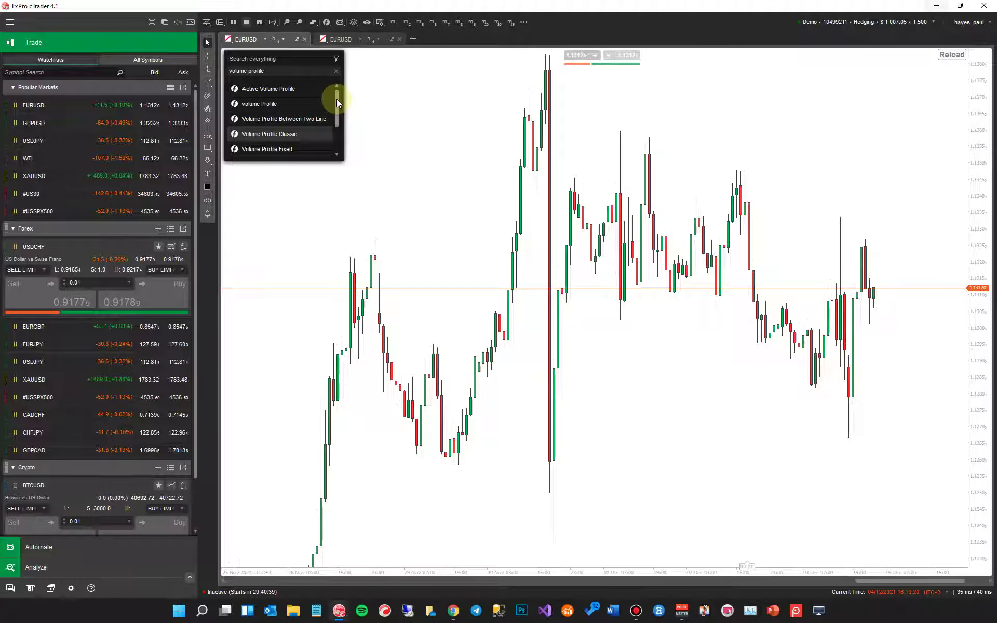
click(270, 150)
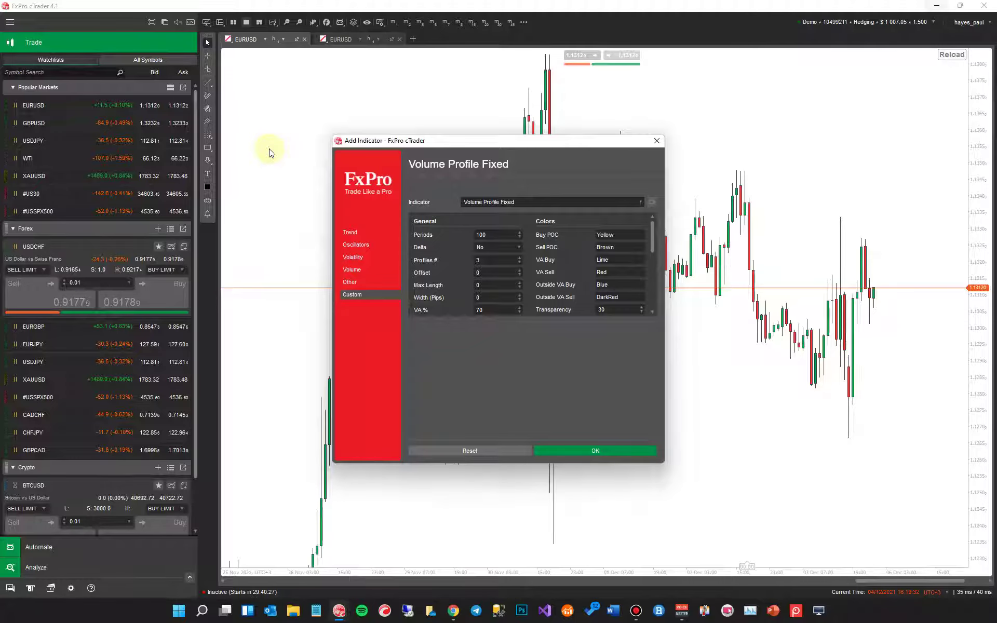
drag(484, 142, 459, 104)
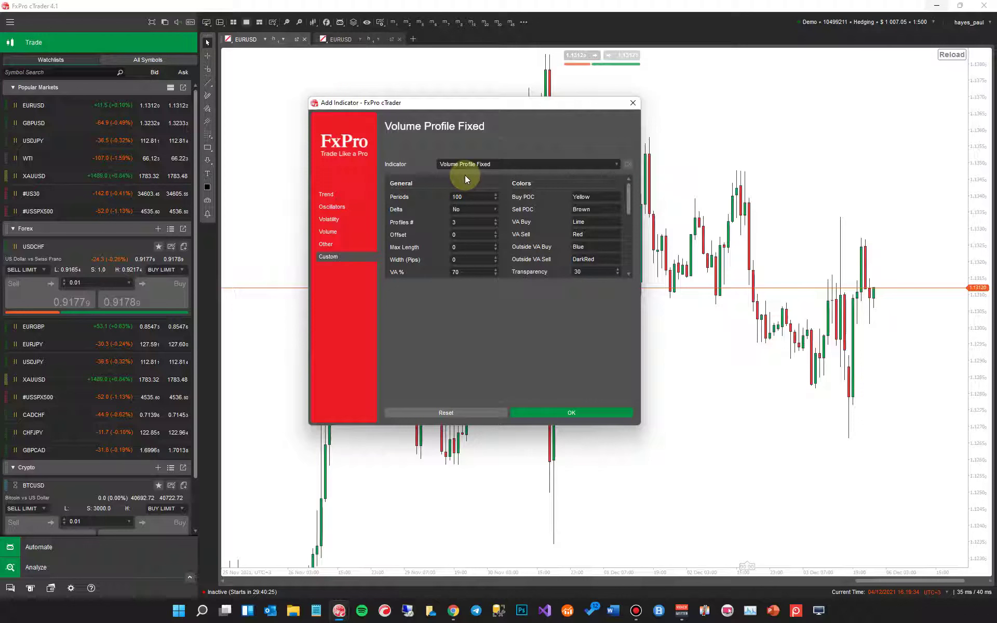
click(553, 413)
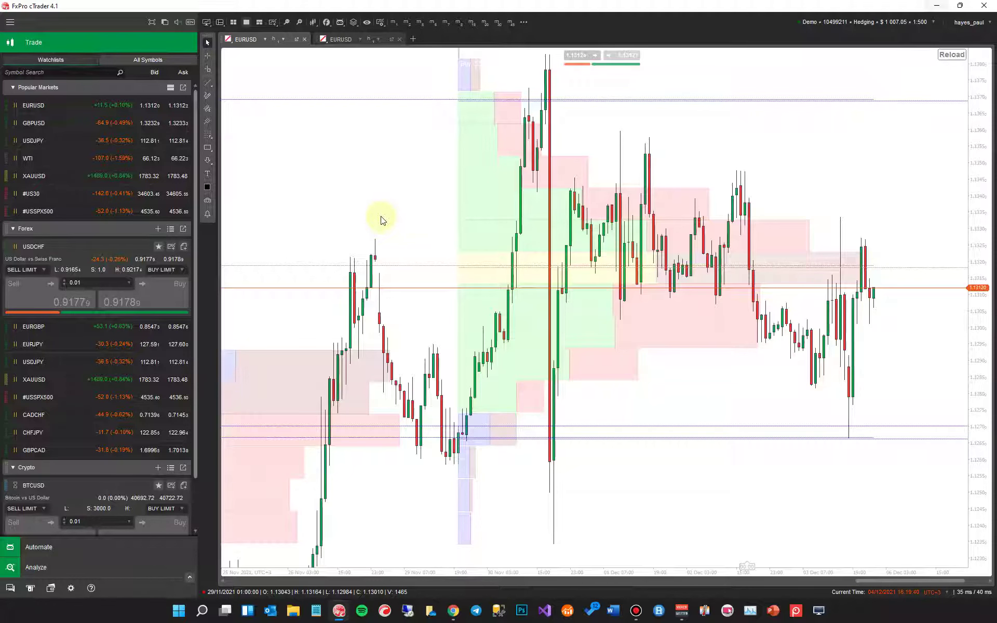
- Remove the Volume Profile Classic indicator from the EURUSD chart, keeping Volume Profile Fixed
scroll(382, 221, down, 2)
scroll(382, 221, down, 3)
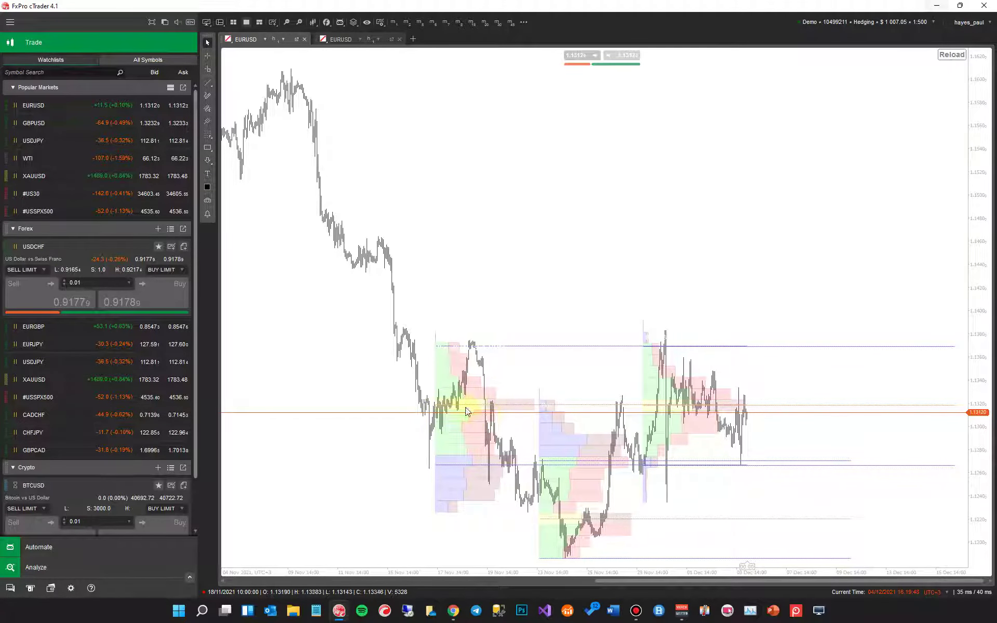
scroll(531, 301, up, 6)
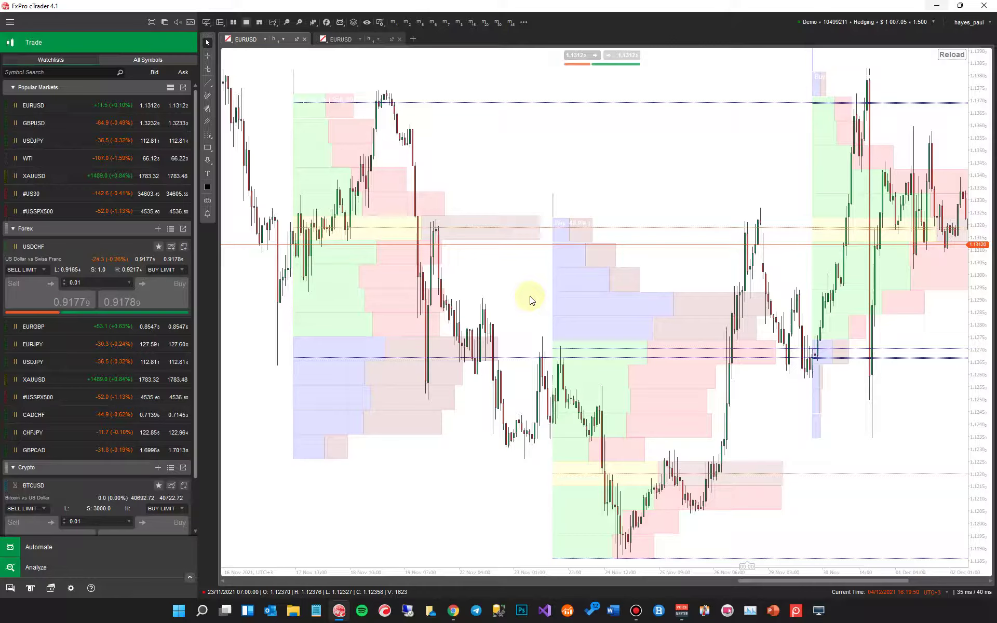
drag(540, 279, 338, 322)
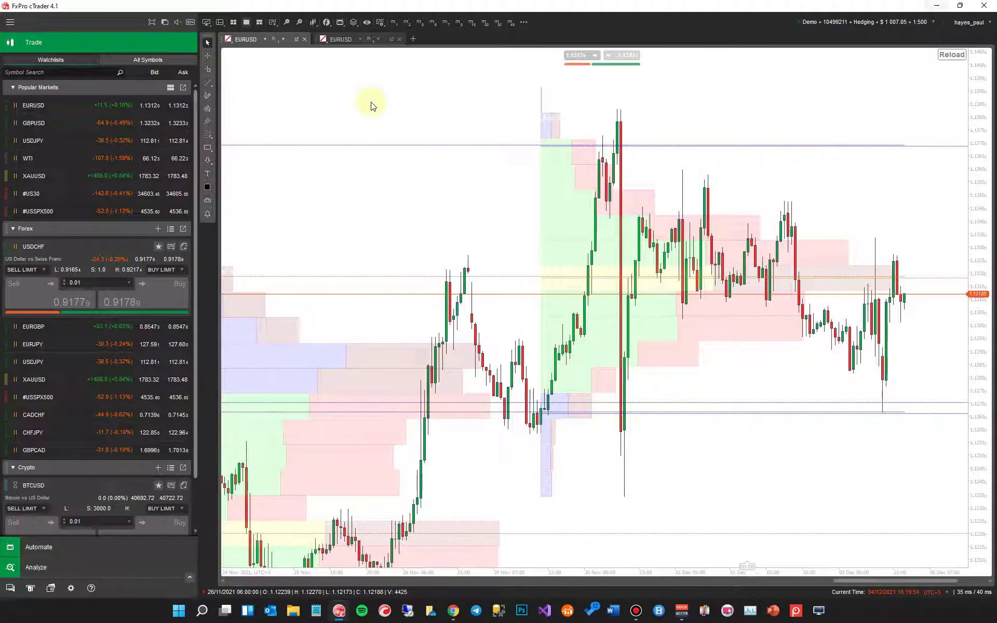
click(352, 23)
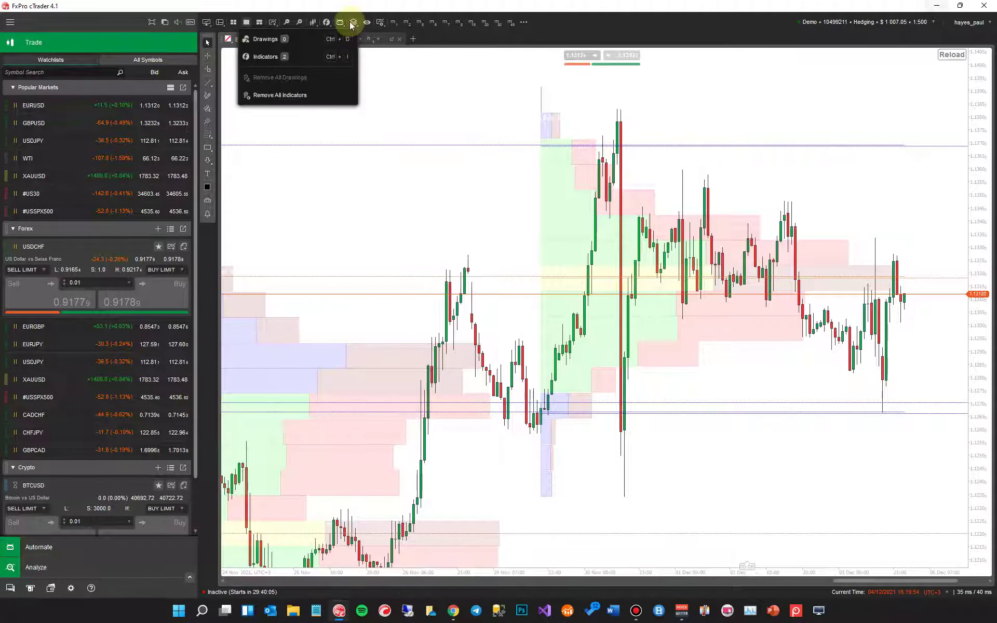
click(268, 57)
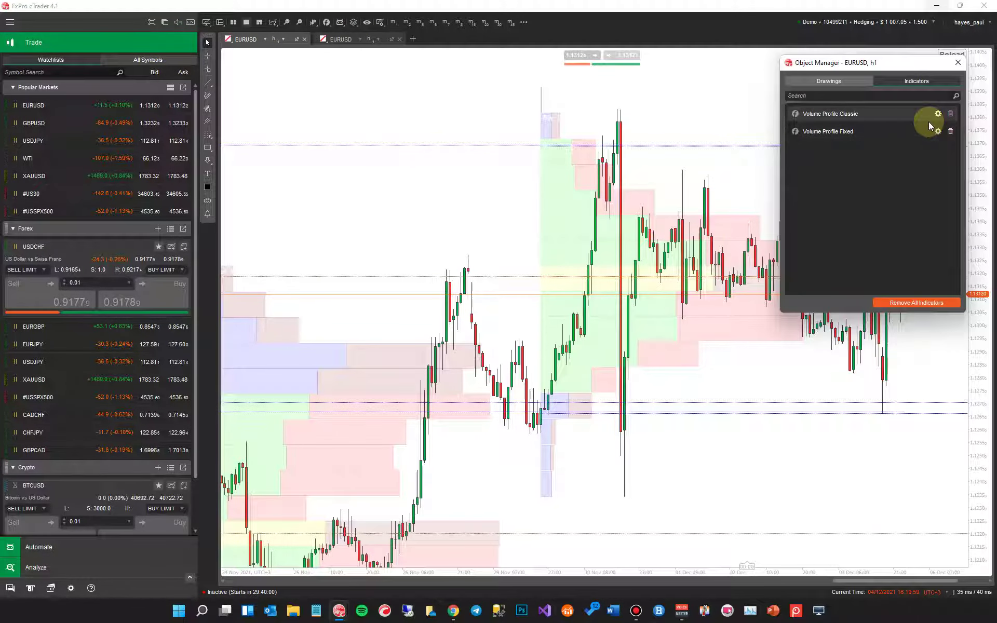
click(951, 114)
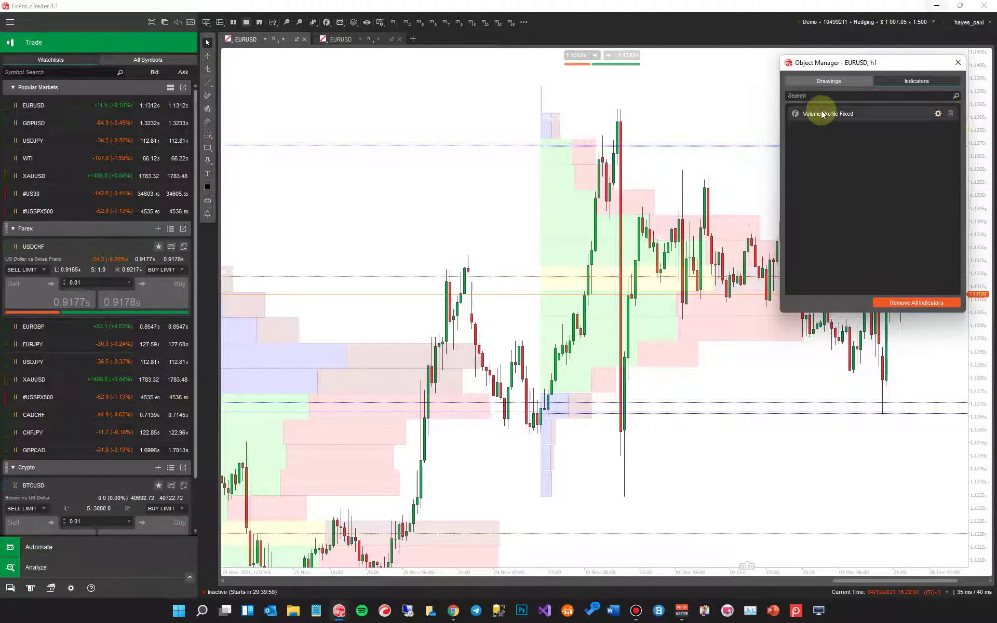
- Set the Width (Pips) of the Volume Profile Fixed indicator to 1
click(938, 114)
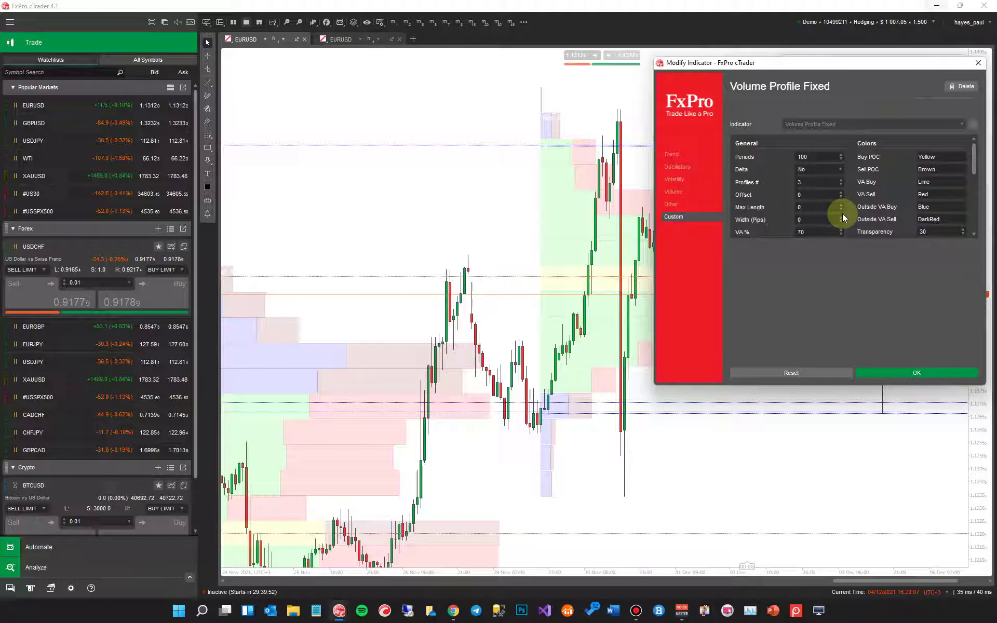
click(842, 218)
click(842, 218)
click(841, 217)
click(842, 217)
click(841, 217)
click(842, 218)
click(842, 218)
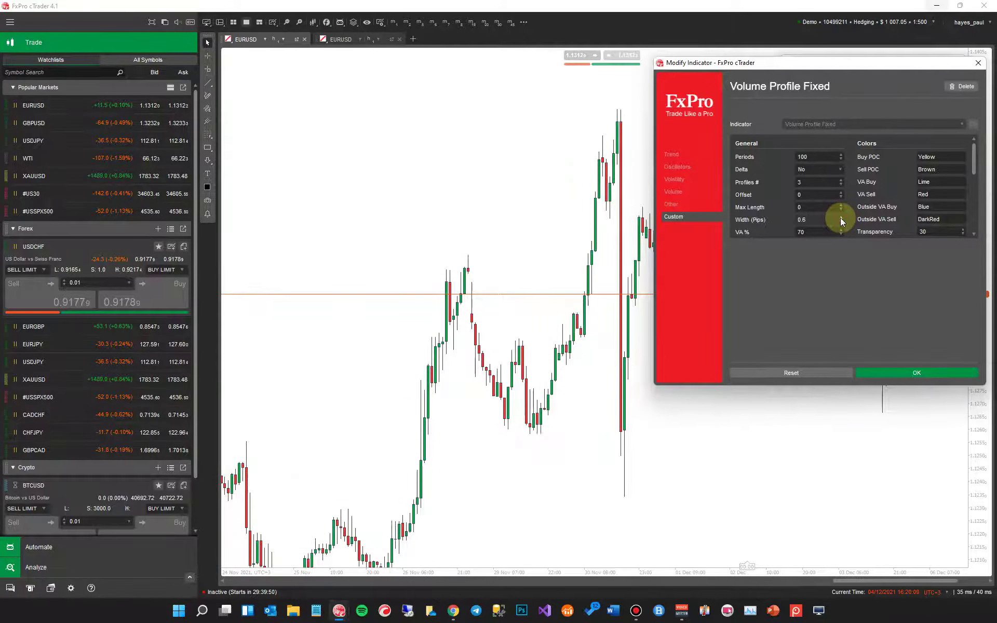
click(841, 217)
click(842, 218)
click(841, 217)
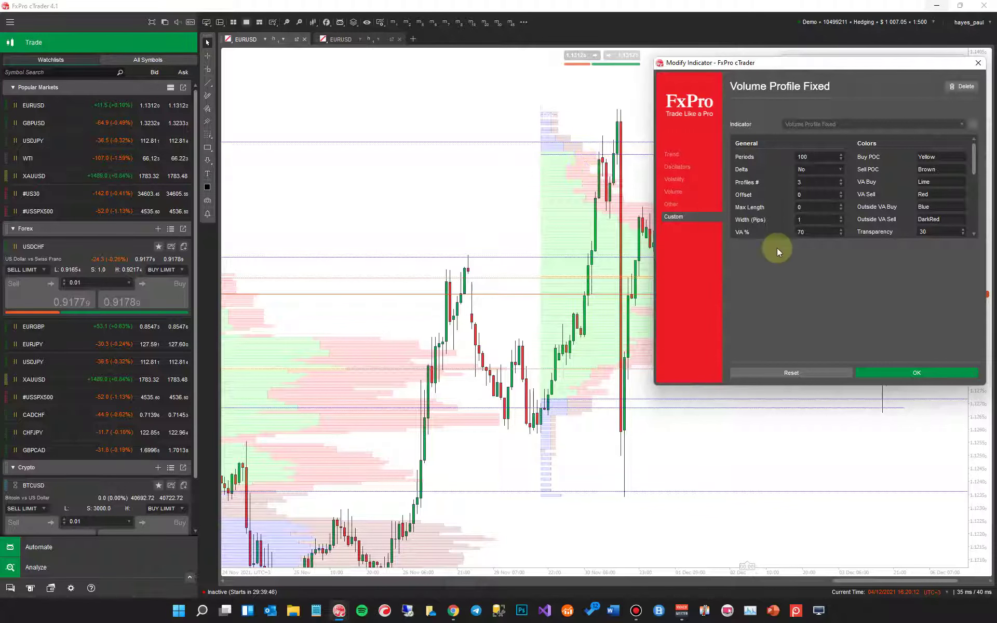
- Set the number of profiles for Volume Profile Fixed to 5, apply the settings and close the Object Manager
click(841, 184)
click(841, 185)
click(842, 179)
click(841, 179)
click(842, 180)
click(842, 180)
click(882, 370)
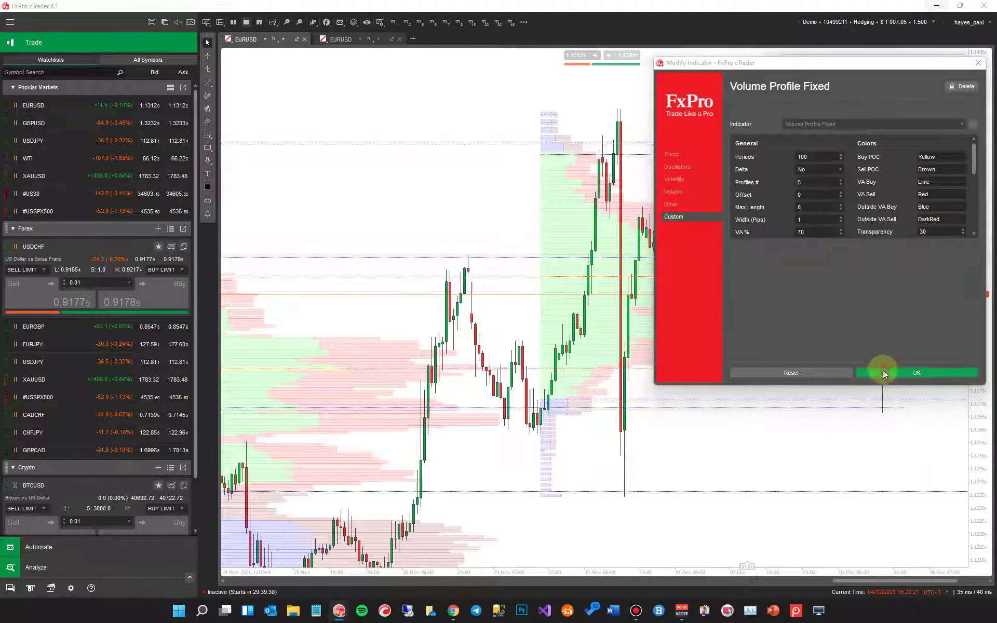
click(956, 63)
- Examine the volume profiles across the EURUSD chart's history, then look closely at the most recent one
scroll(452, 249, down, 5)
scroll(454, 252, down, 5)
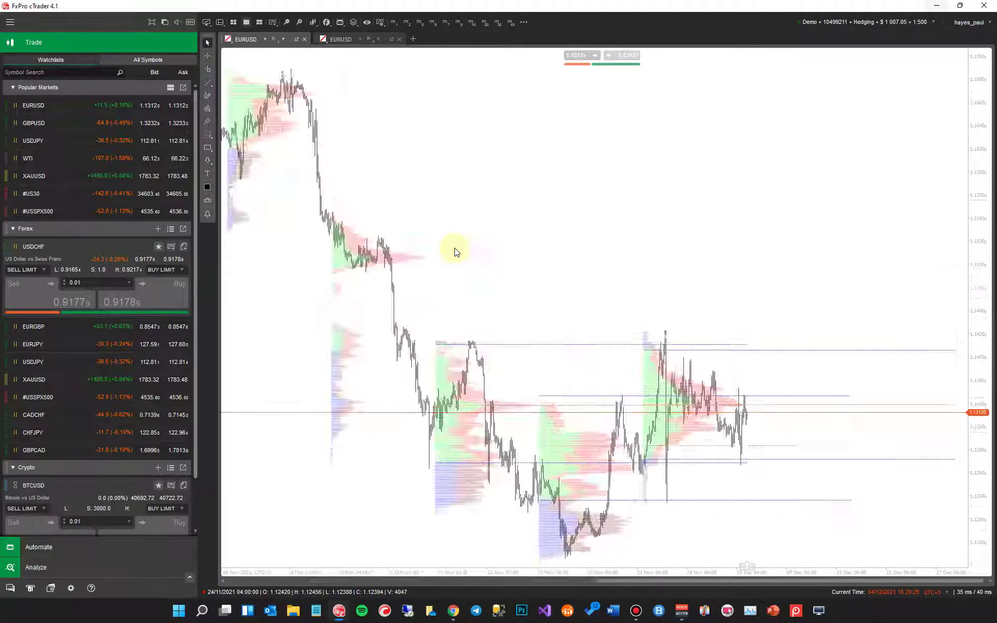
scroll(455, 252, up, 3)
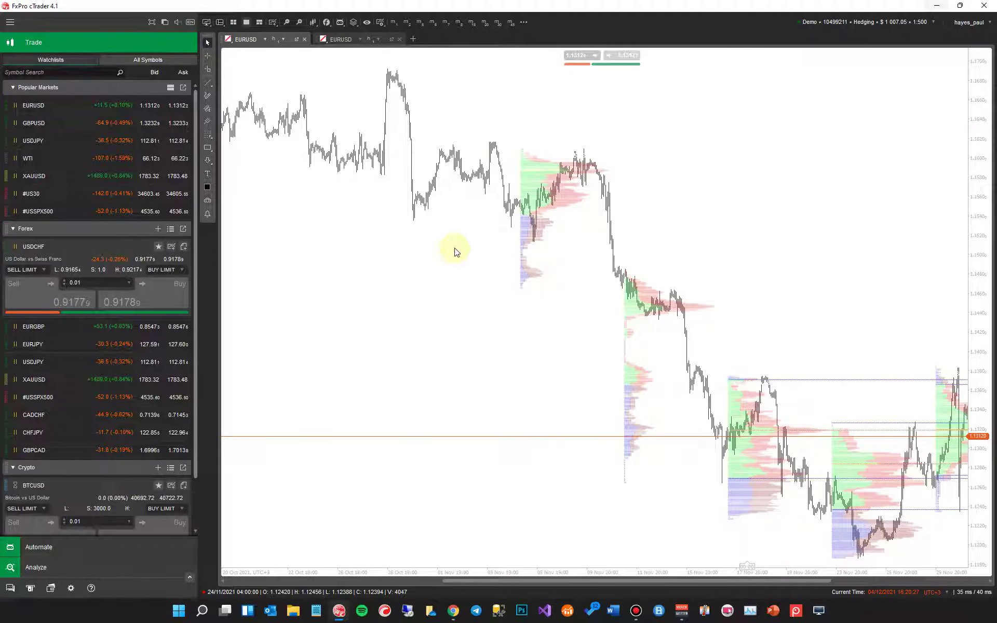
scroll(659, 229, up, 3)
scroll(572, 226, up, 3)
click(569, 223)
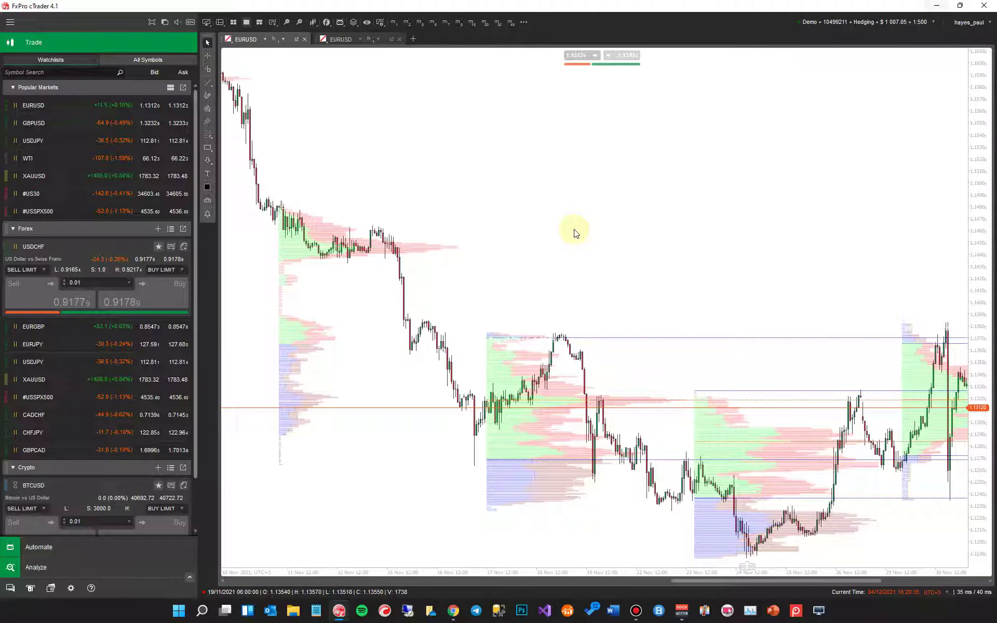
drag(570, 225, 334, 152)
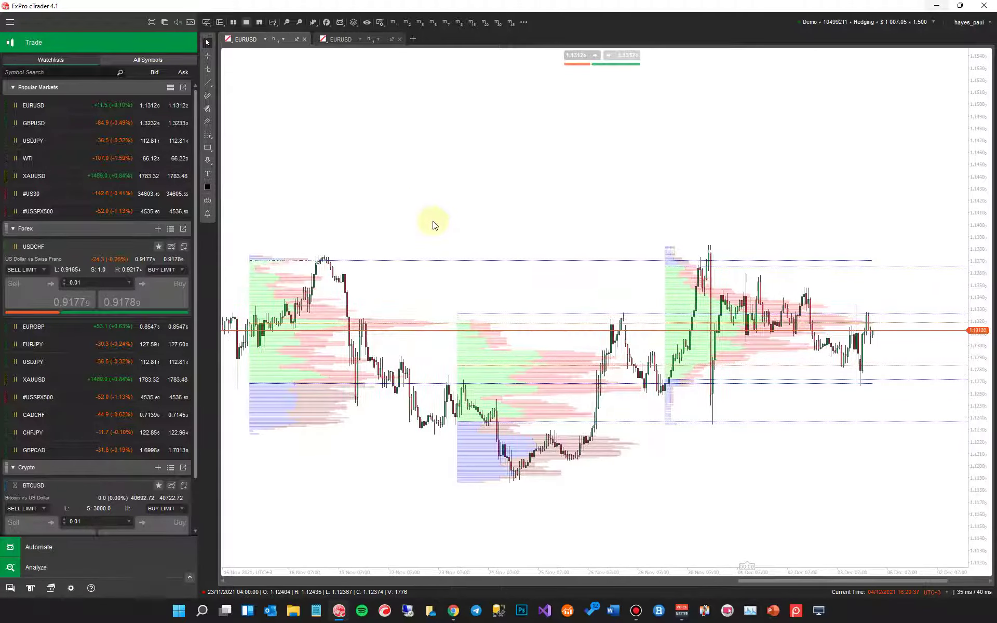
scroll(436, 224, up, 3)
drag(468, 211, 185, 299)
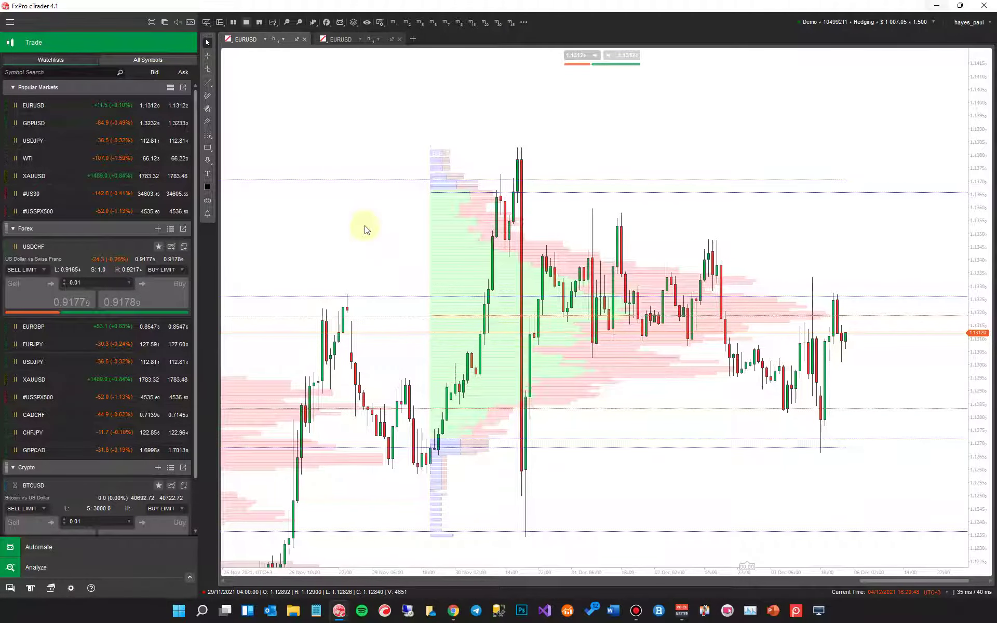
scroll(367, 229, up, 2)
drag(394, 229, 273, 311)
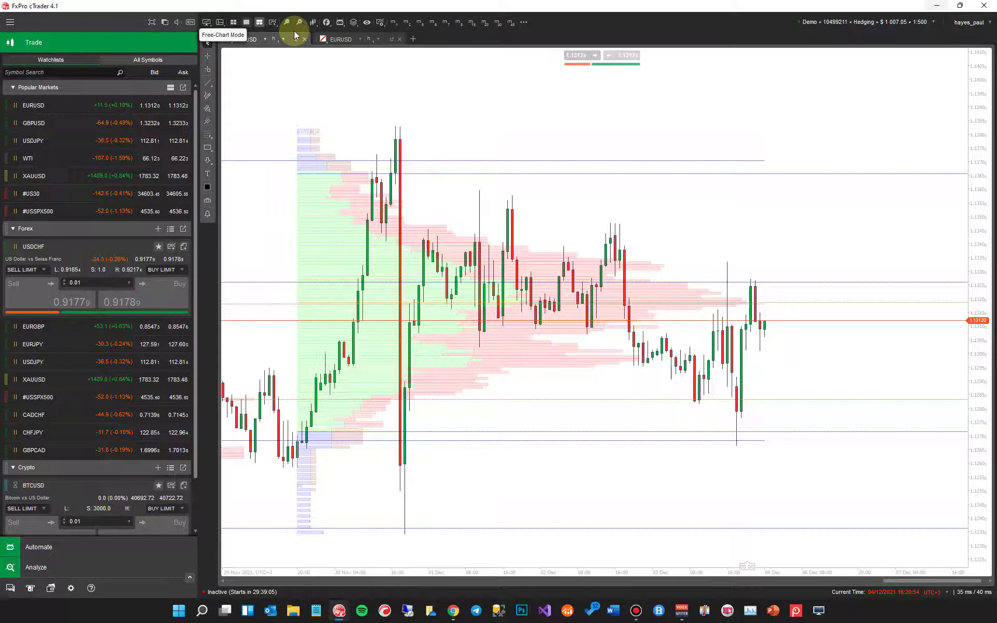
- Check the settings of the Volume Profile Fixed indicator on the chart without changing them
mouse_move(354, 22)
click(251, 63)
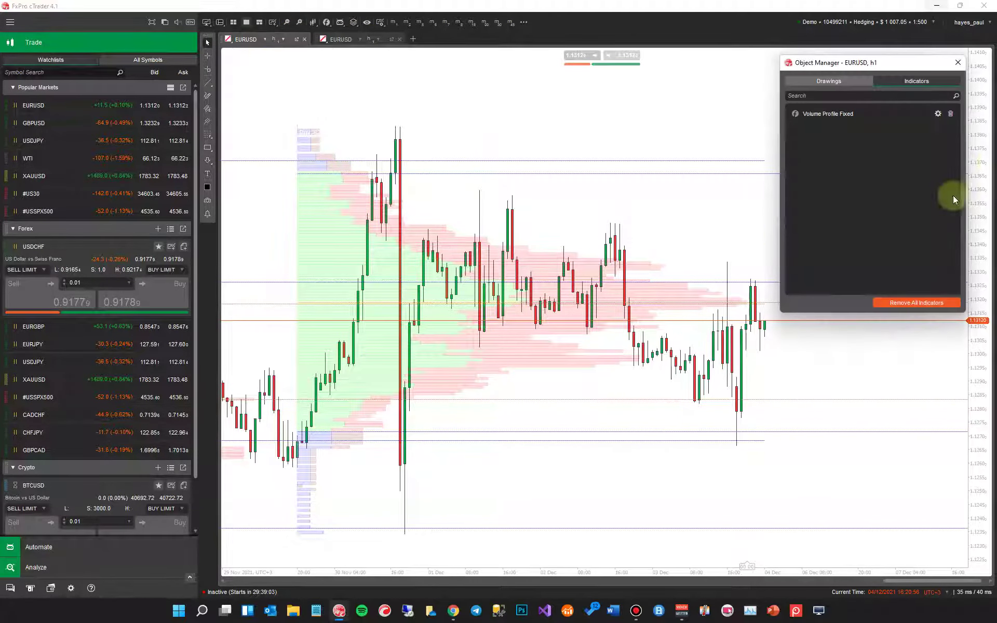
click(937, 115)
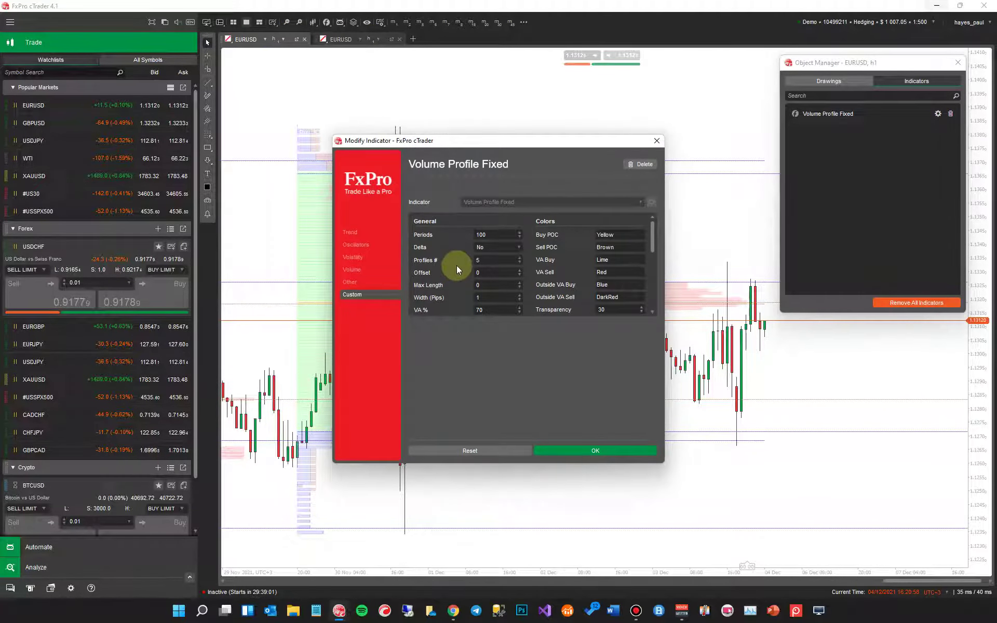
click(657, 140)
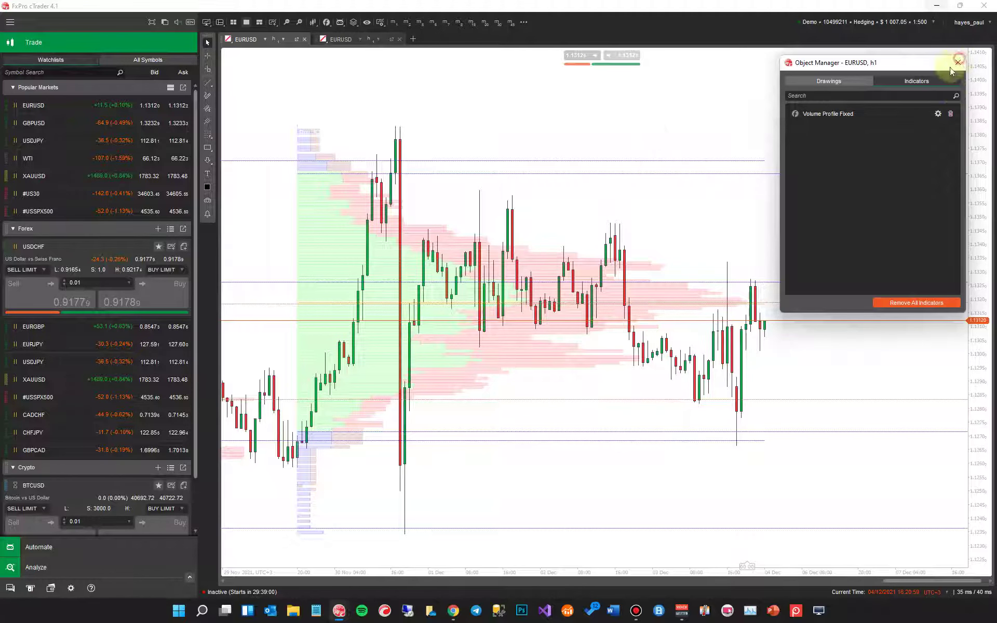
click(959, 62)
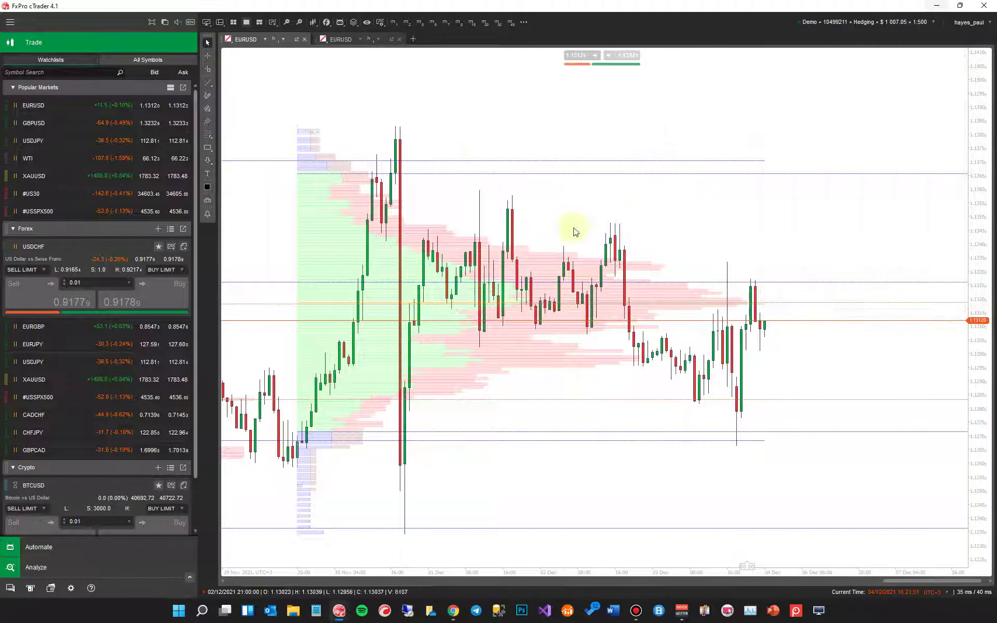
- Compare the full parameter lists of the Volume Profile Fixed and Volume Profile Rectangles instances in the Automate section
click(34, 547)
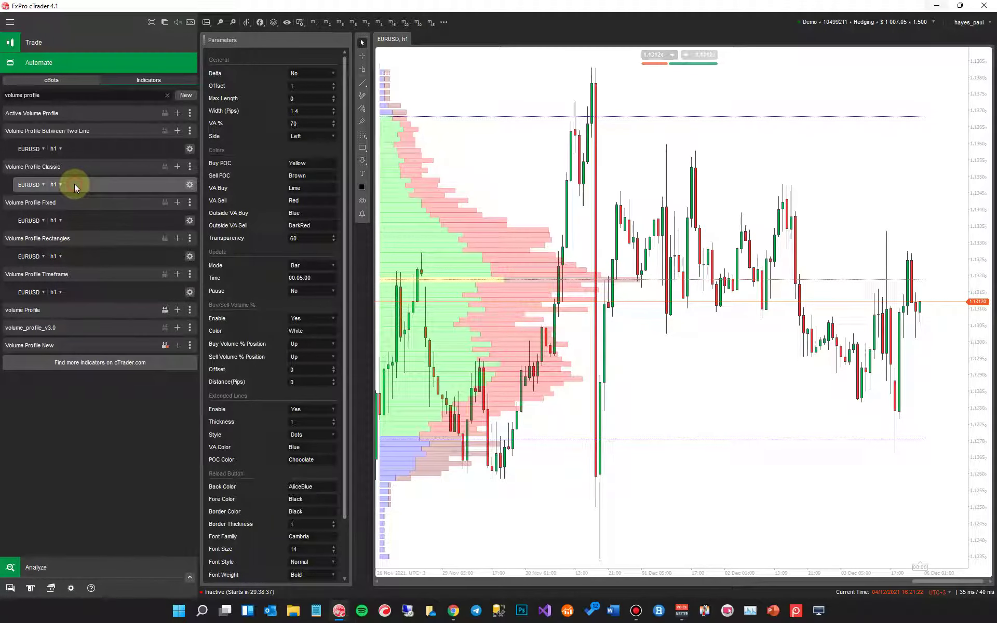
click(86, 221)
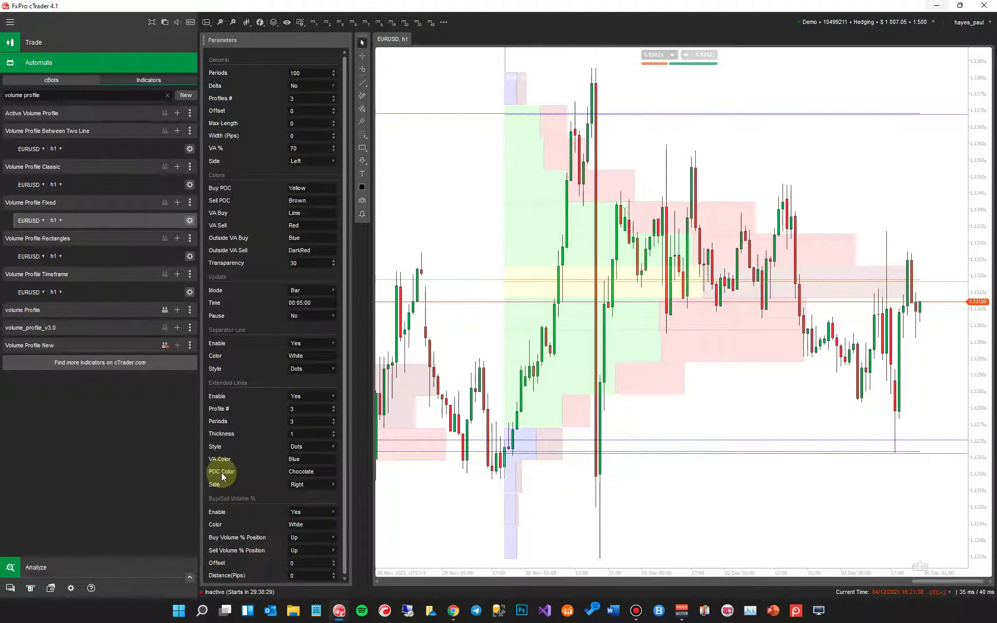
click(79, 253)
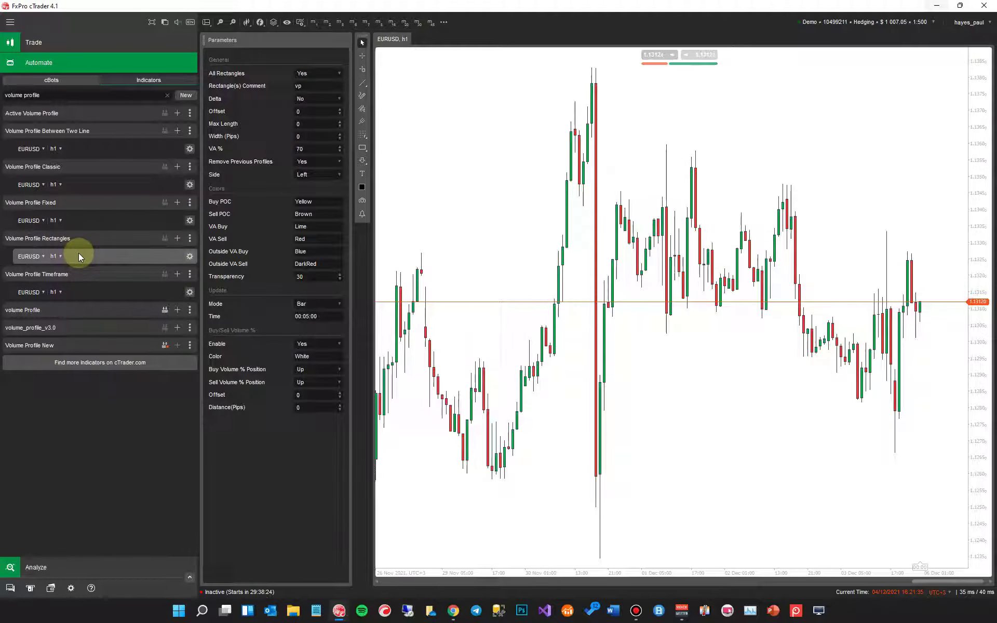
click(79, 218)
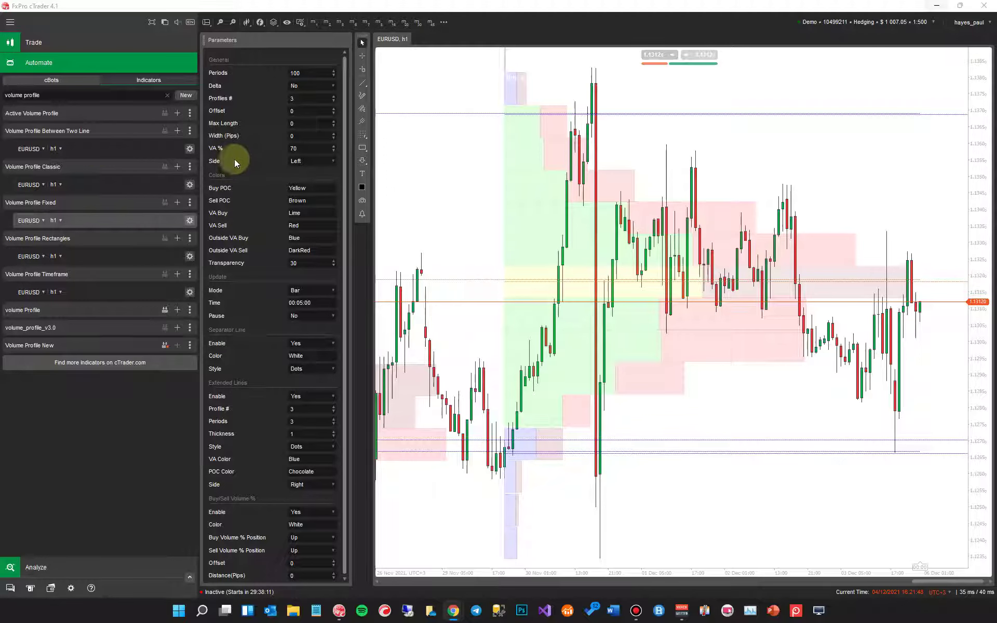
- Set the Width (Pips) of the Volume Profile Fixed bars to 1
click(291, 136)
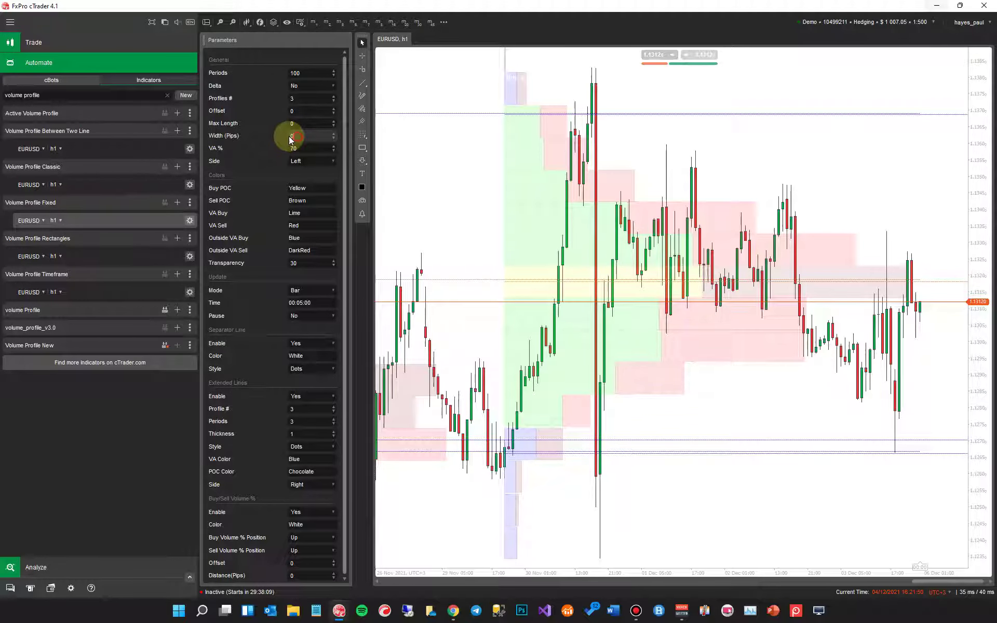
text(1)
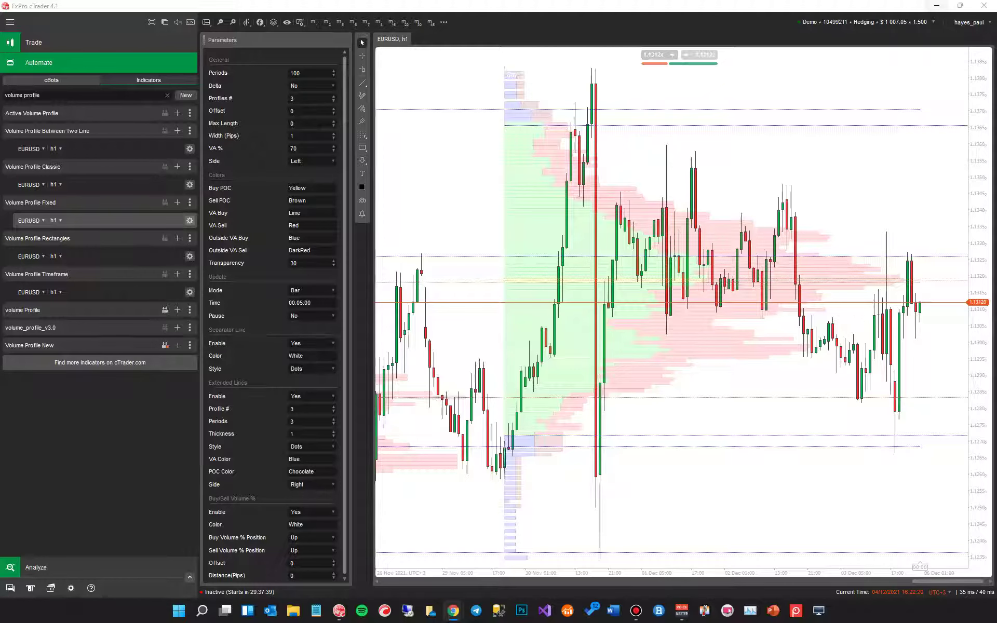
- Try Delta mode on the volume profile by setting it to Yes, and return it to No
click(312, 89)
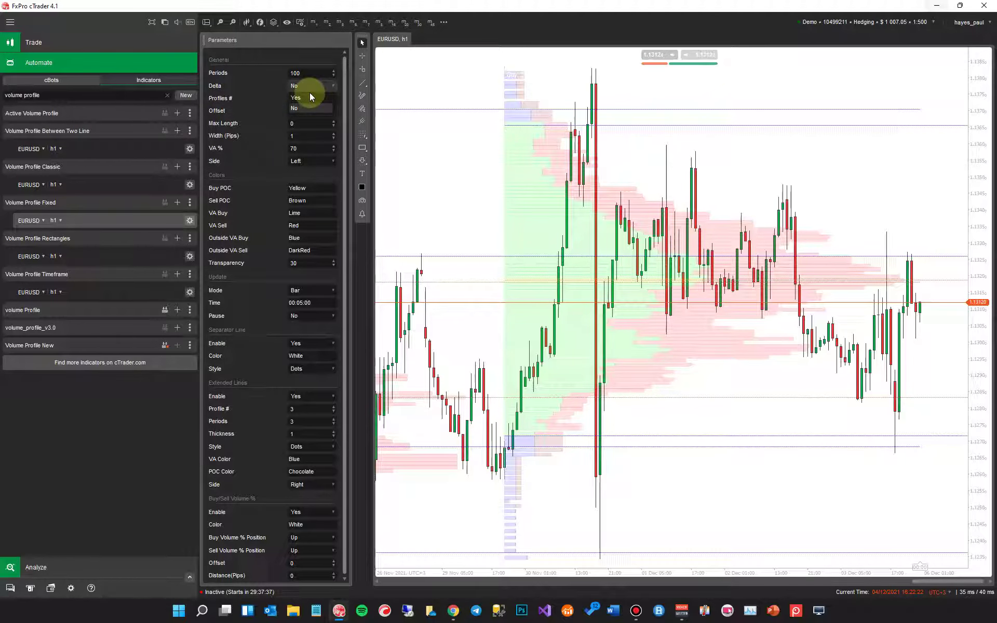
click(306, 97)
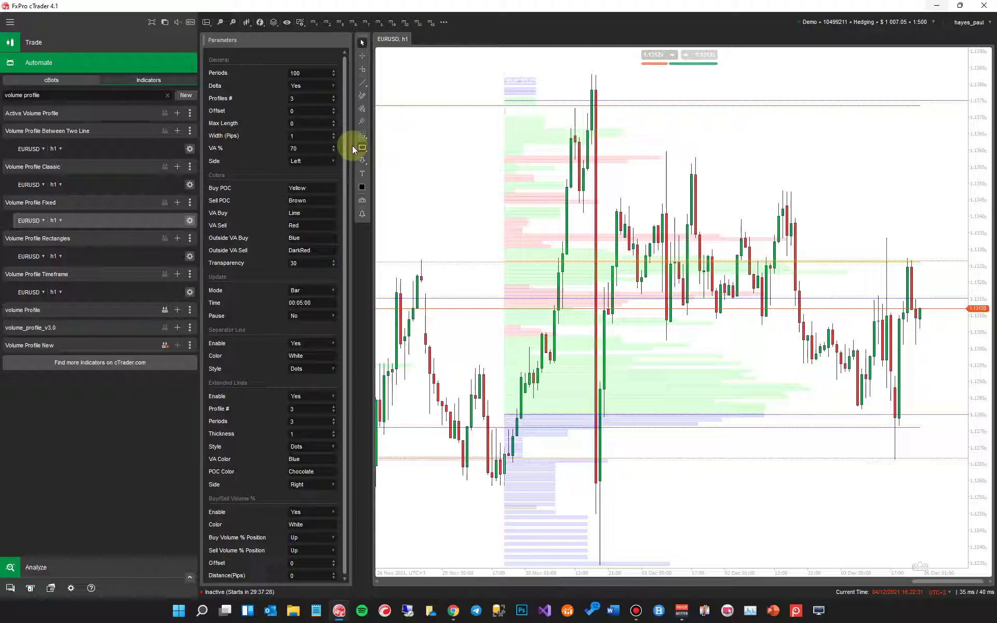
click(315, 85)
click(298, 98)
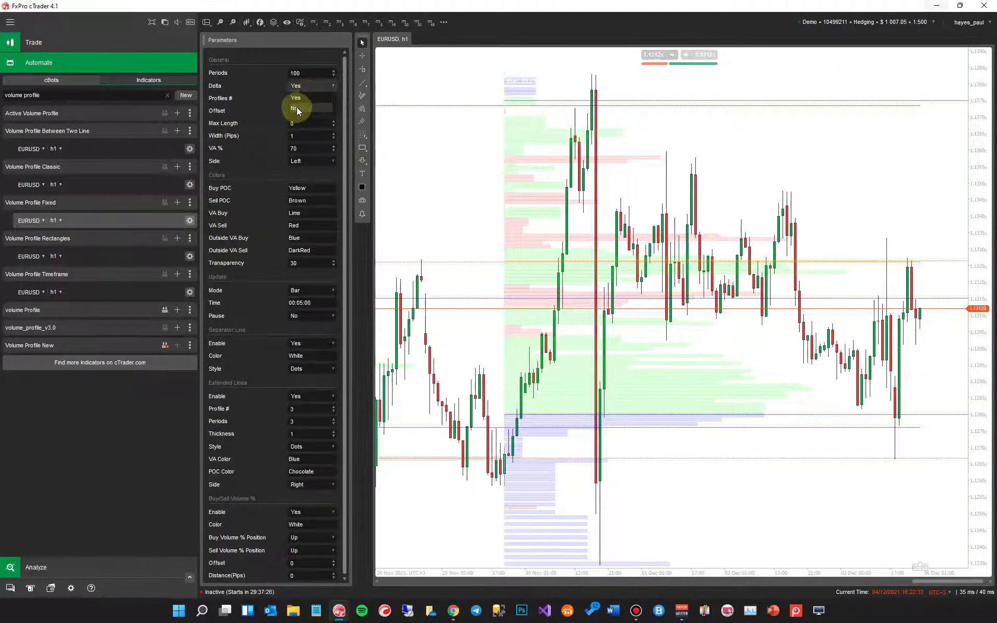
scroll(436, 171, up, 3)
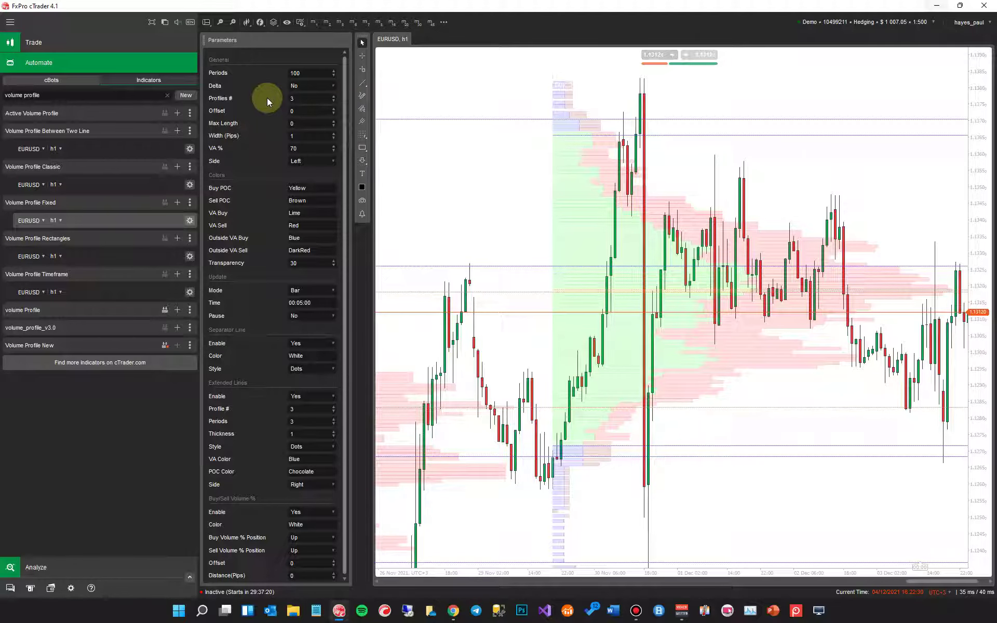
- Raise the general Offset of the volume profile to 6 to shift the histograms forward
click(333, 108)
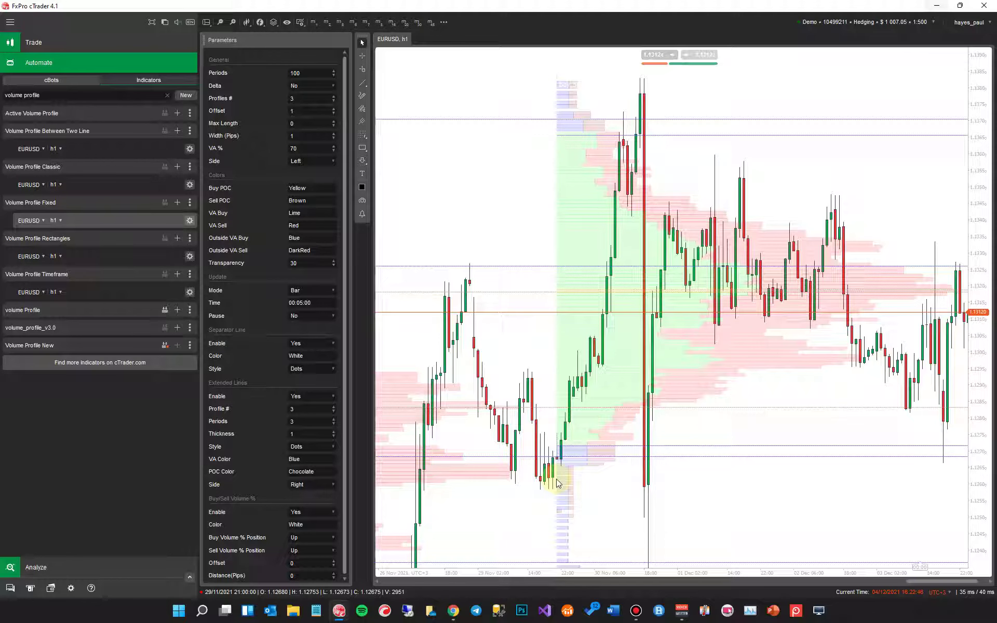
click(333, 109)
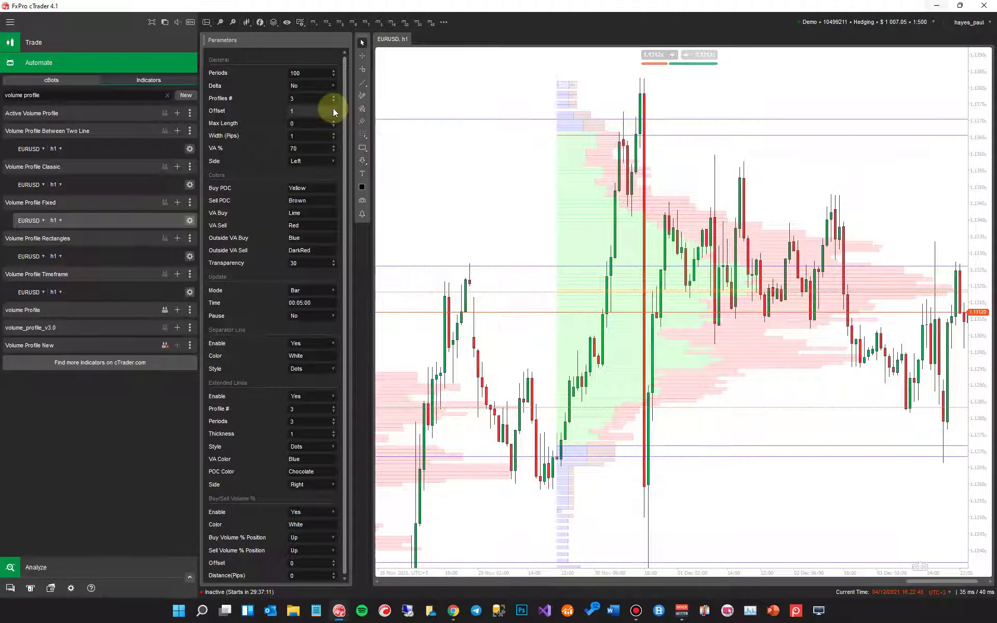
click(333, 108)
click(333, 108)
click(333, 109)
click(333, 113)
click(333, 113)
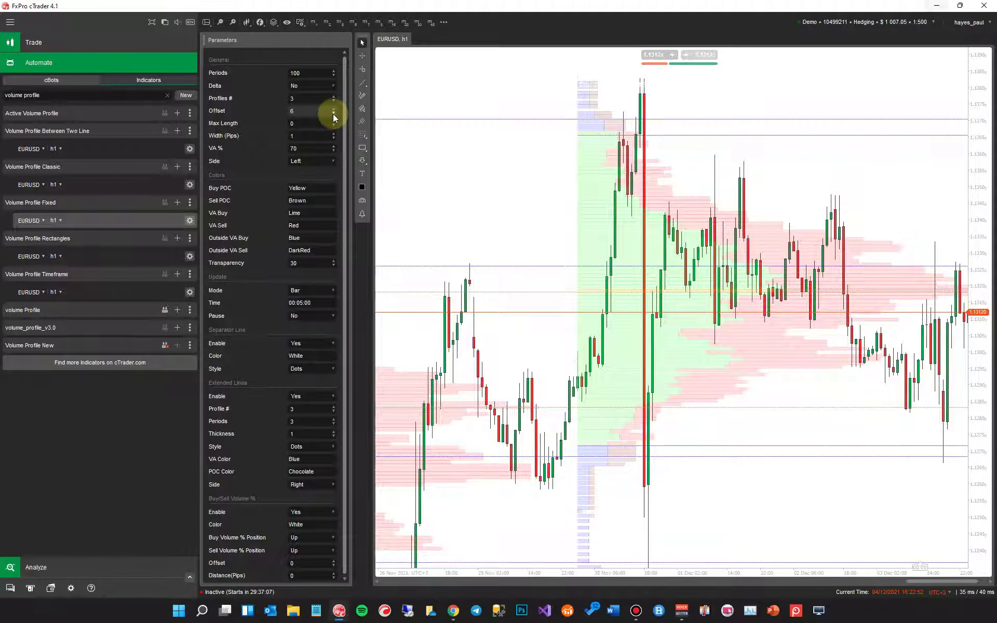
- Lower the general Offset of the volume profile to -4 to shift the histograms backward
click(333, 113)
click(333, 113)
click(333, 114)
click(333, 114)
click(333, 114)
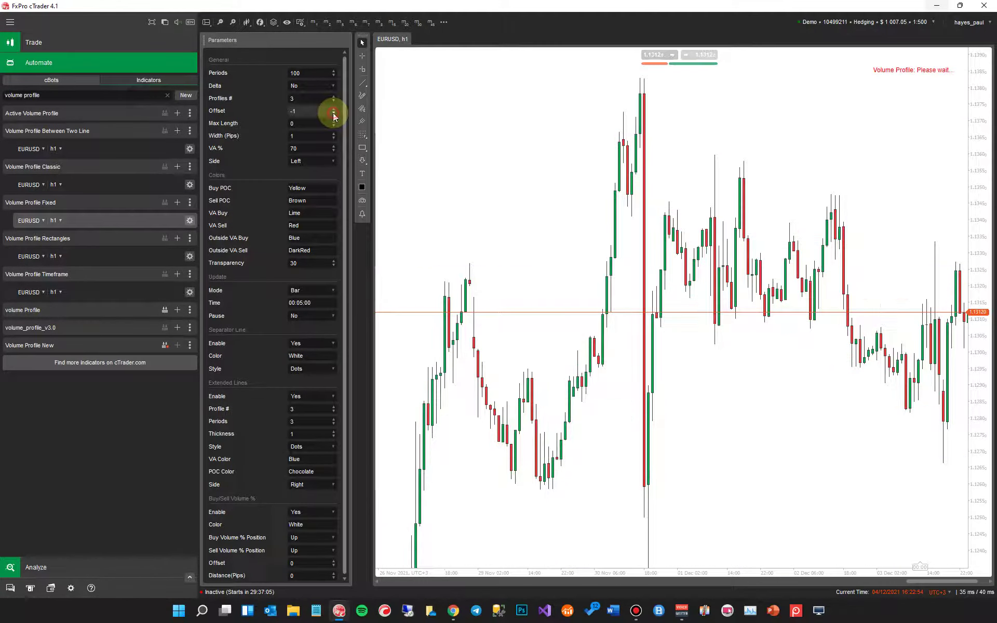
click(333, 113)
click(333, 114)
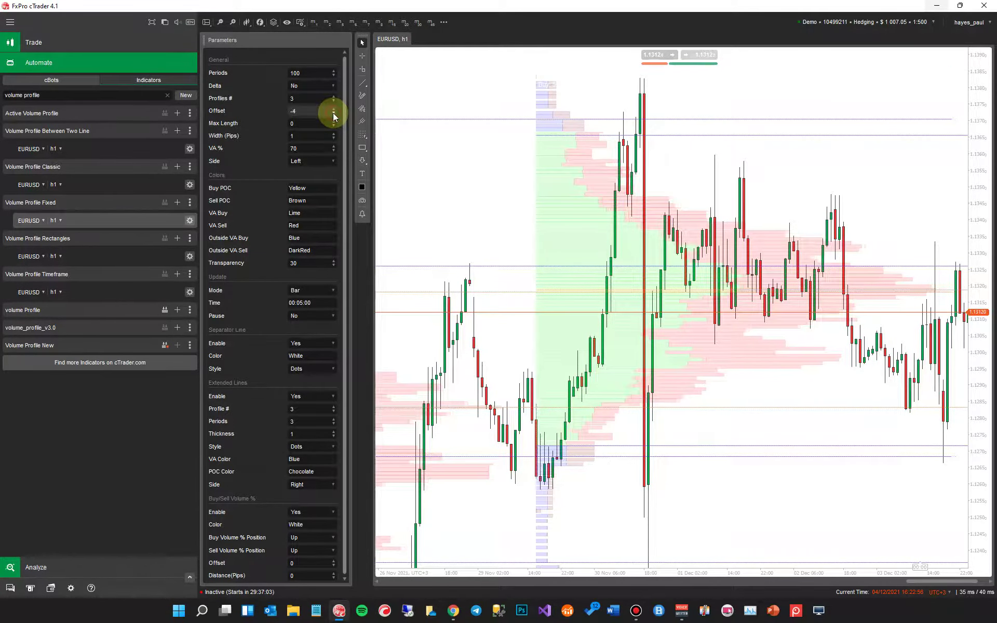
- Restore the general Offset of the volume profile to 0
click(333, 109)
click(333, 109)
click(333, 109)
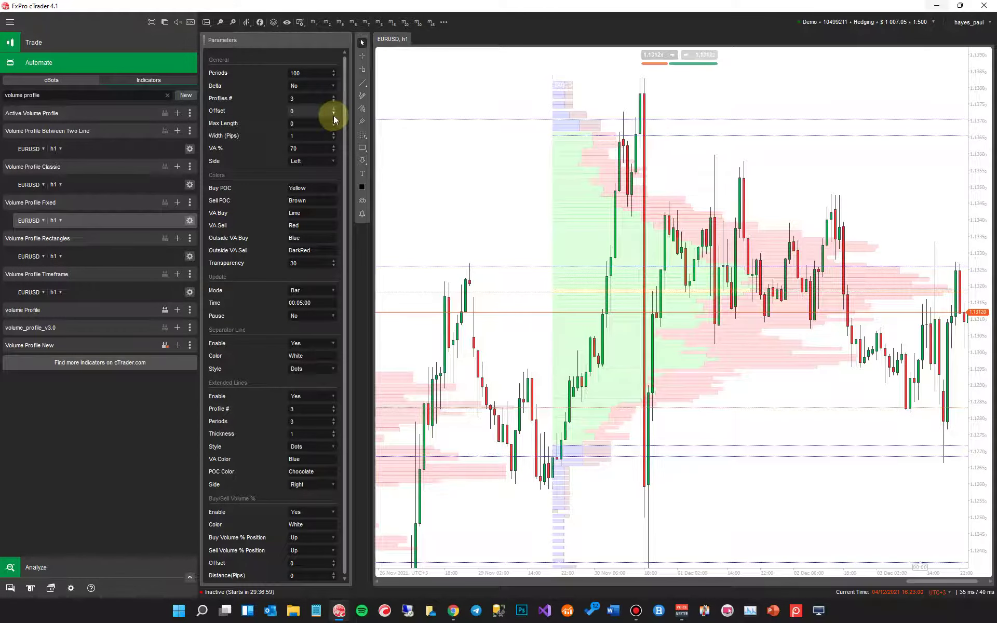
click(333, 110)
- Check the available options of the profile's general Side parameter without changing the selection
click(453, 610)
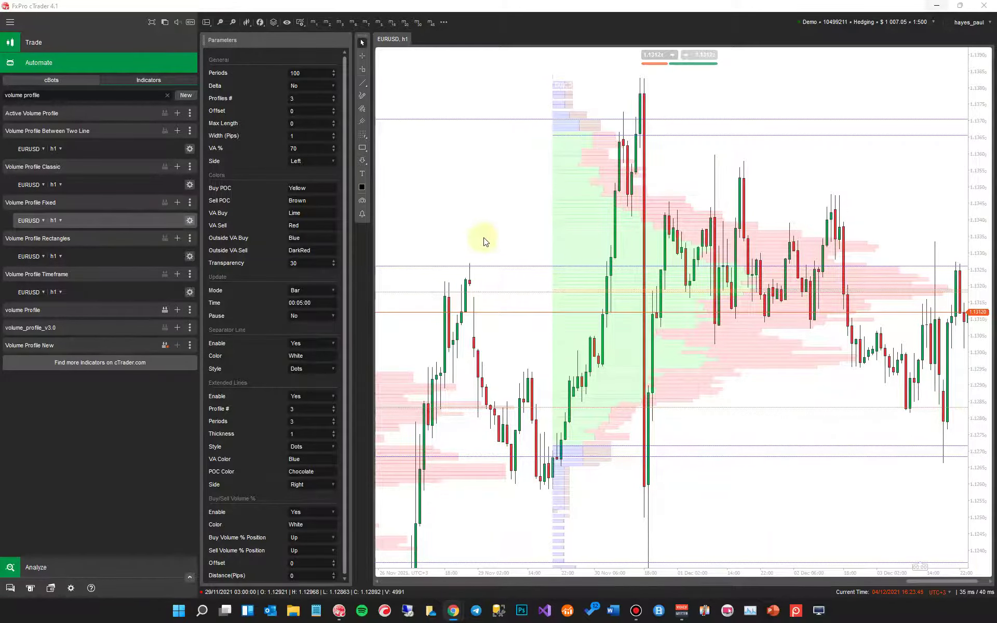
drag(483, 238, 338, 234)
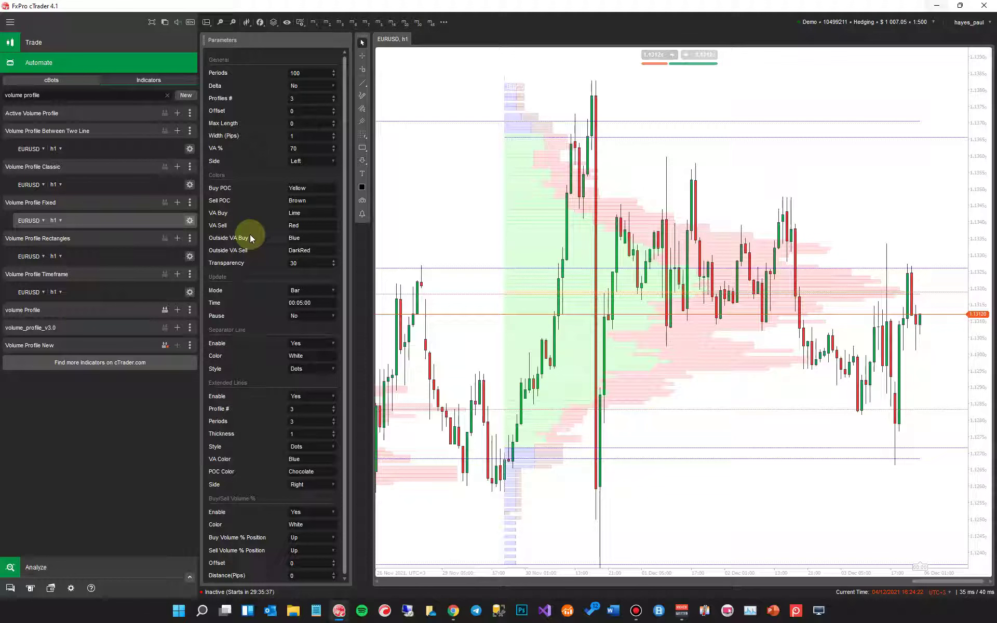
click(331, 161)
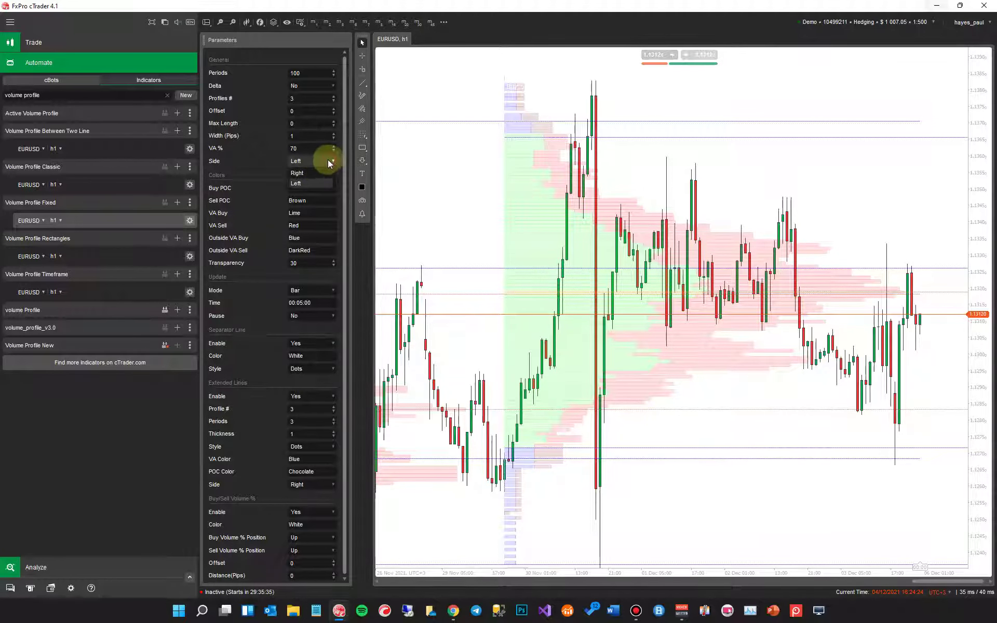
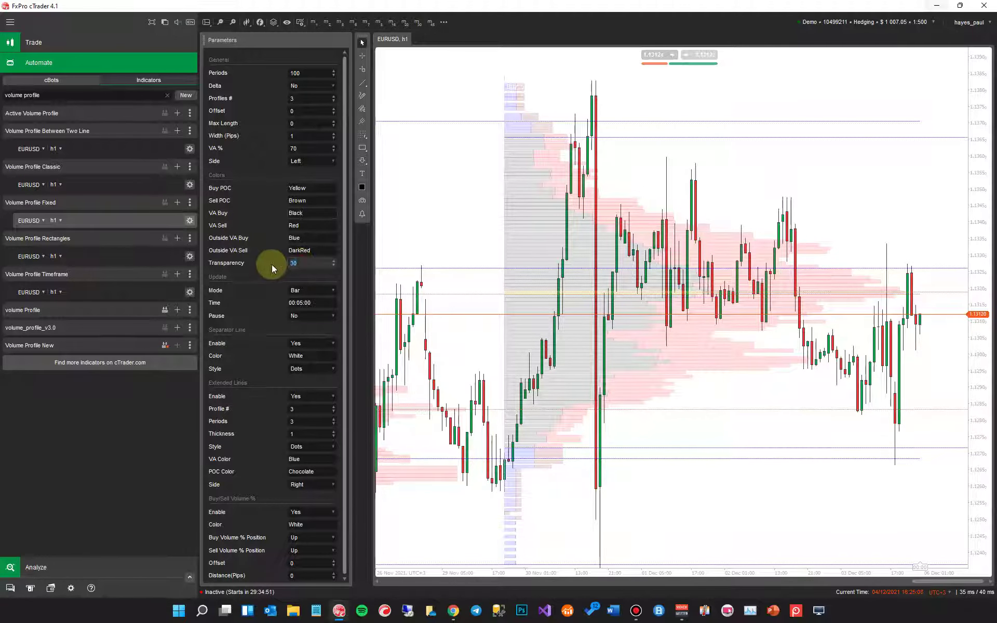
- Set the profile's Transparency to 70 and its VA Buy color to LimeGreen
text(70)
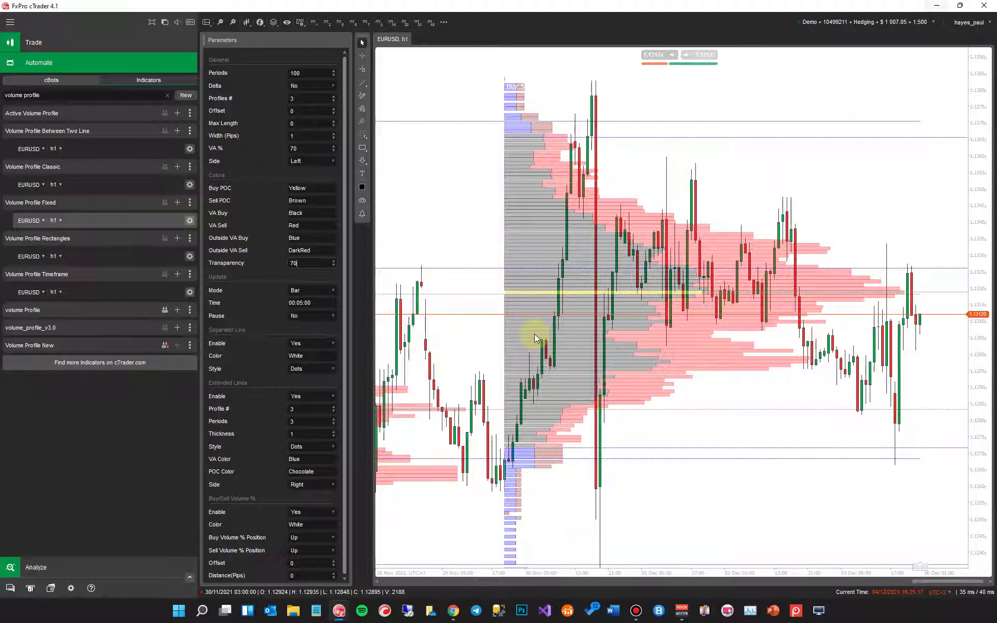
click(307, 213)
key(ctrl+a)
text(Lime)
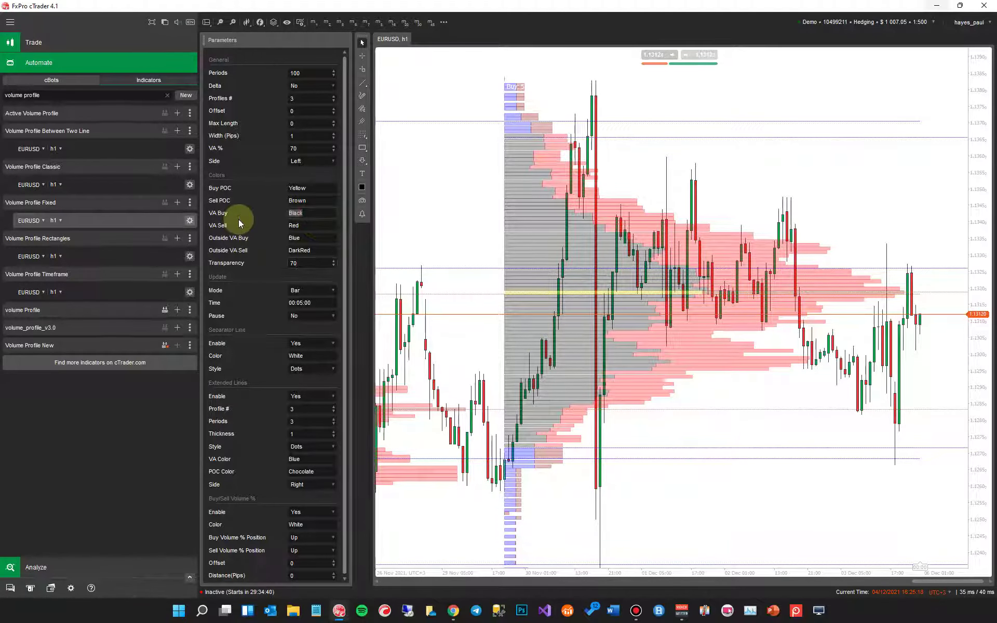
text(Green)
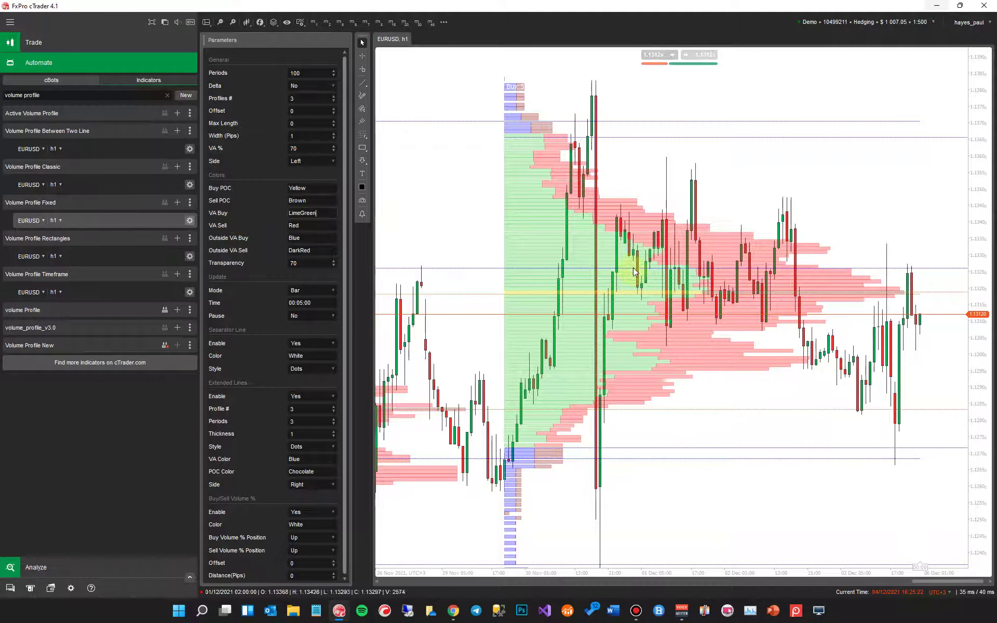
- Set the profile's Transparency to 40
click(311, 266)
double_click(286, 265)
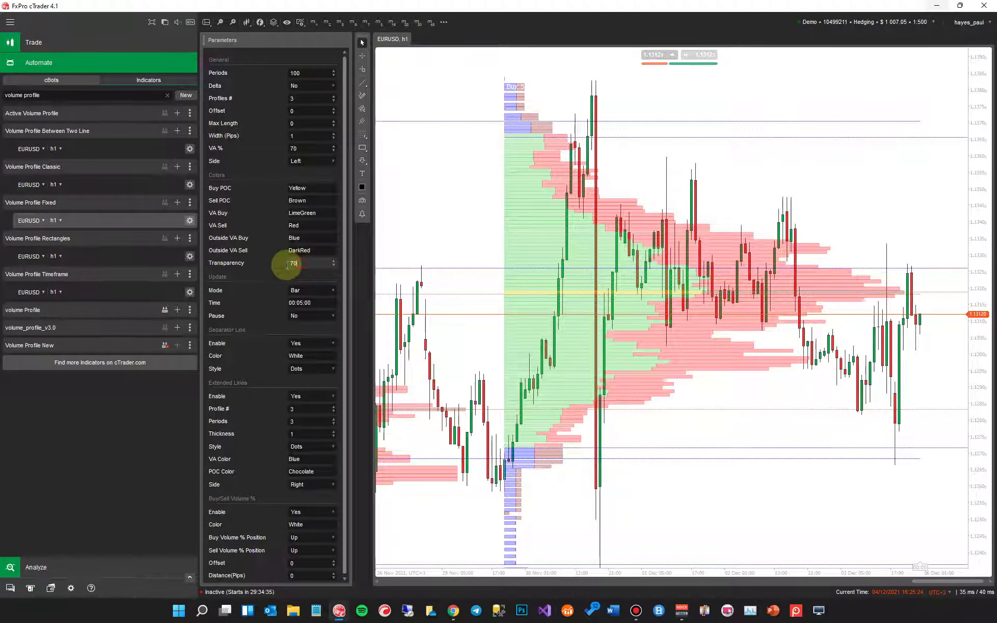
text(40)
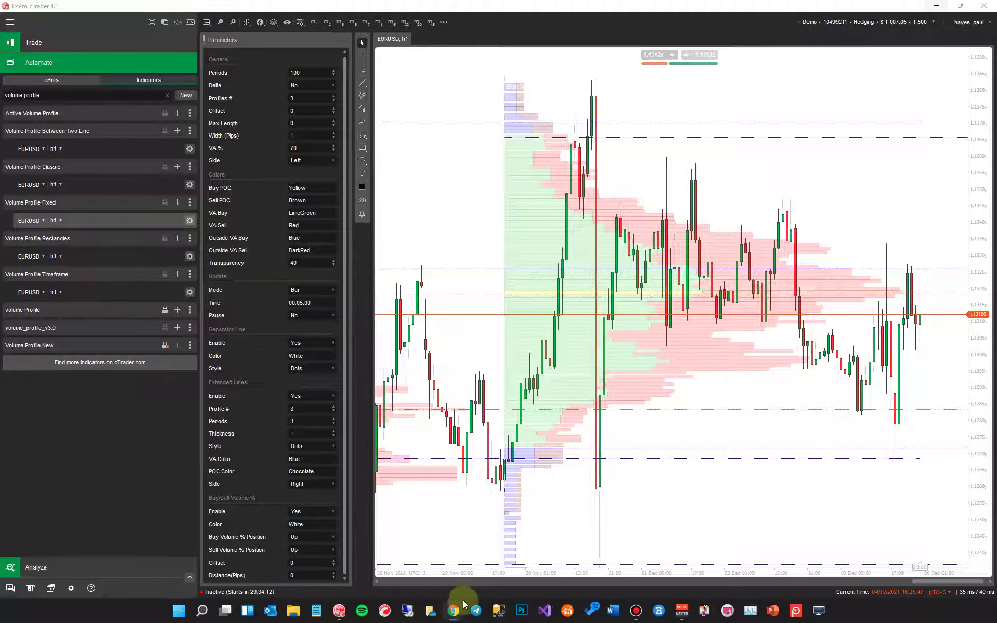
- Switch to Chrome and look through the ClickAlgo Volume Profile page for the indicator types and their documentation links
mouse_move(459, 611)
click(480, 562)
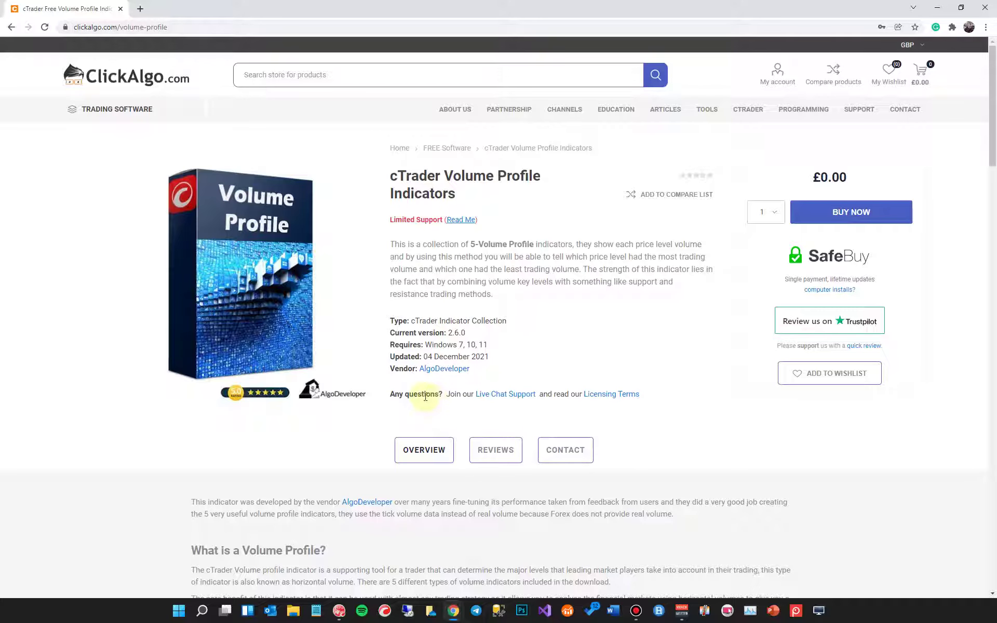
scroll(367, 323, down, 15)
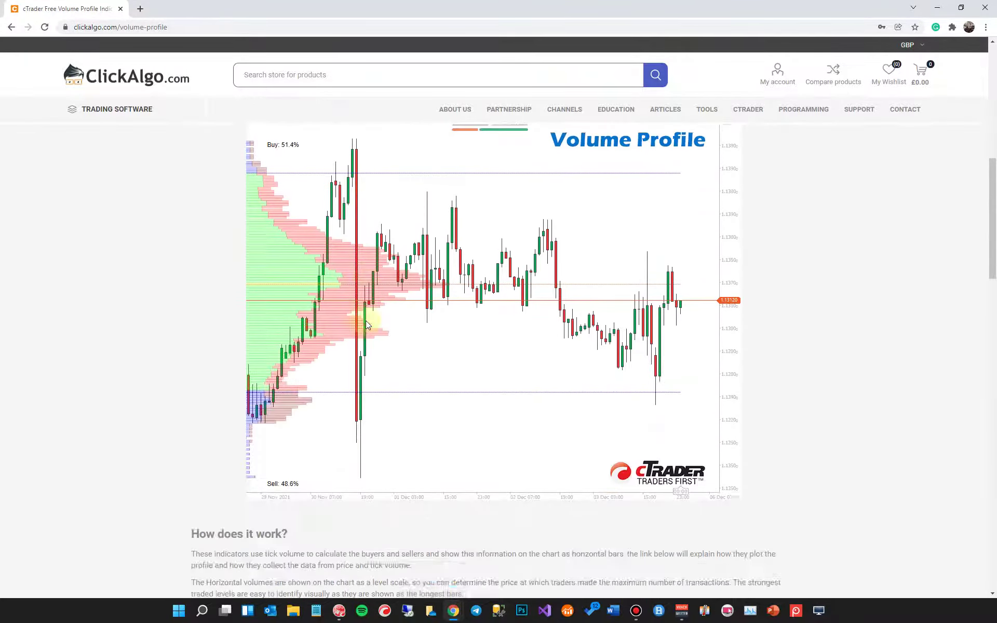
scroll(366, 325, down, 3)
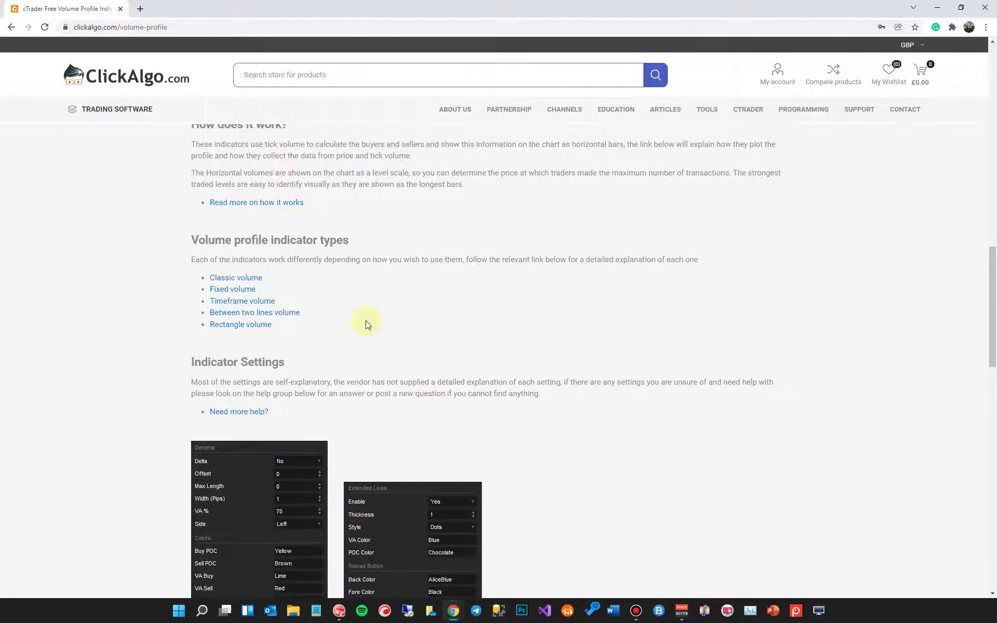
scroll(366, 323, down, 12)
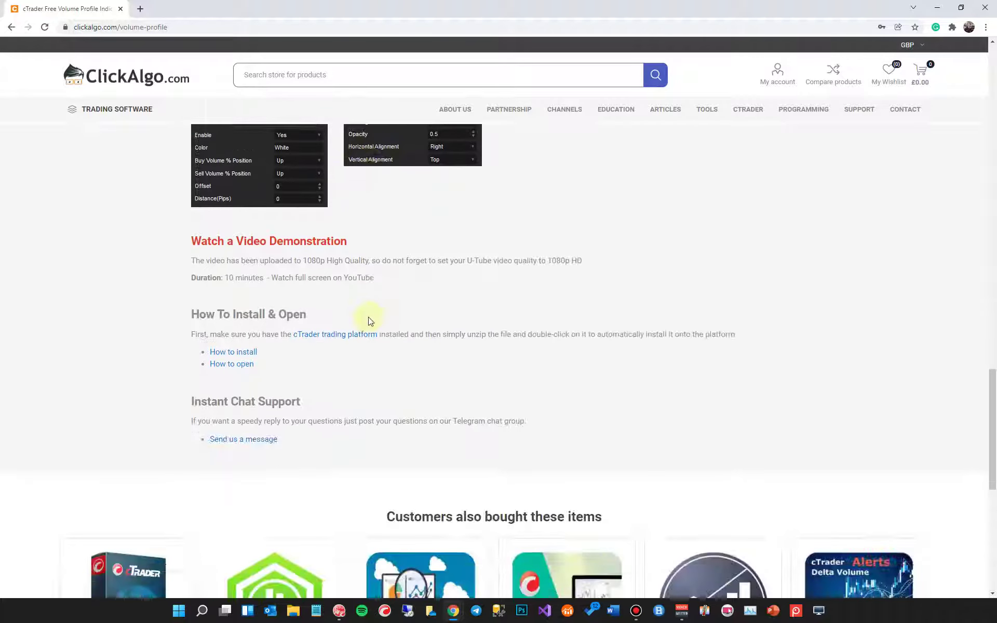
scroll(369, 317, up, 8)
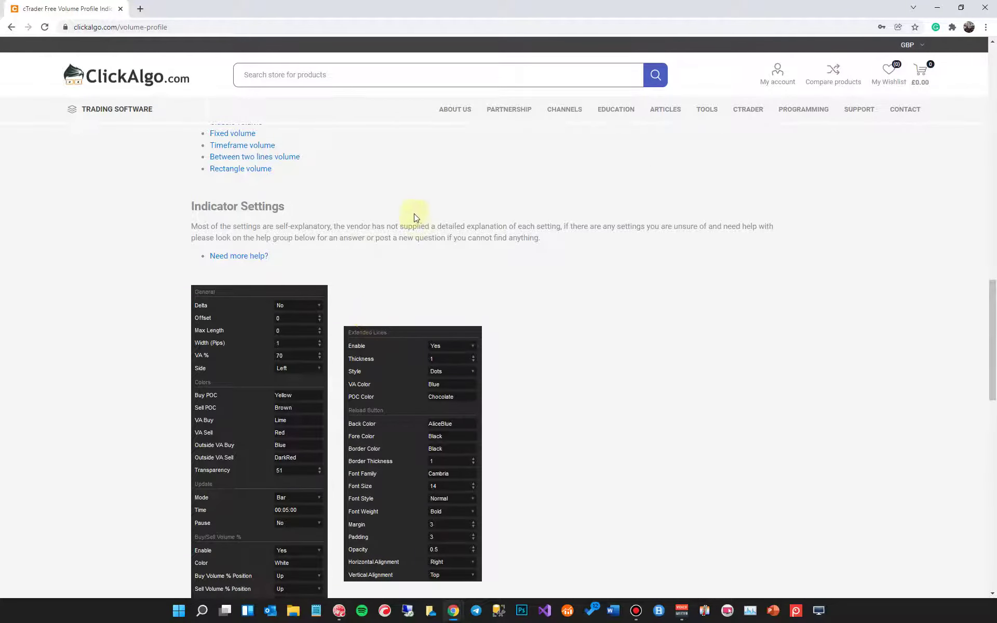
scroll(413, 213, up, 3)
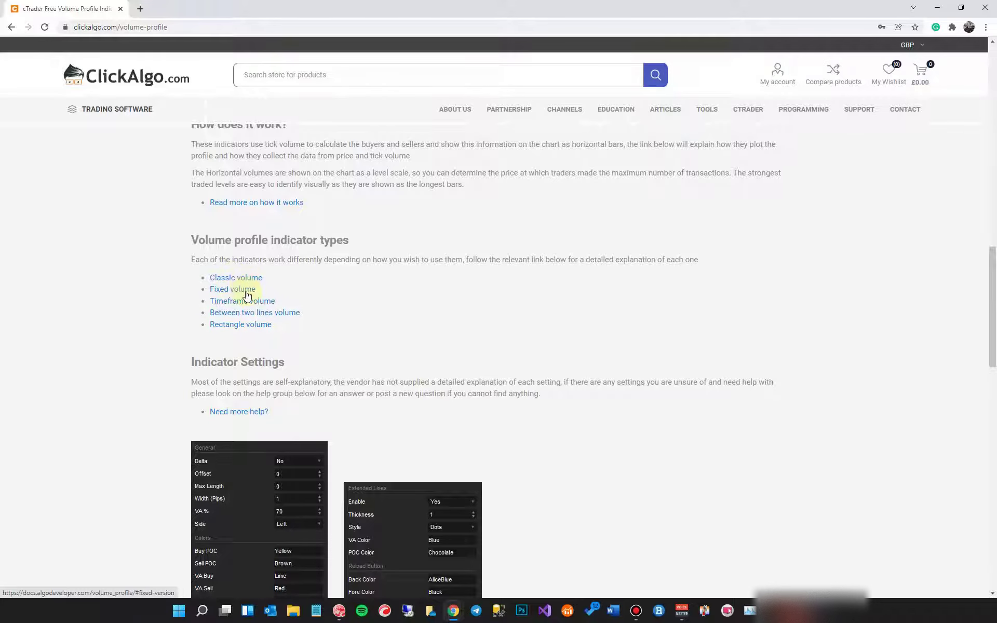
- Open the Fixed volume documentation and read its Parameters page, covering the general, color, update and line settings
click(247, 290)
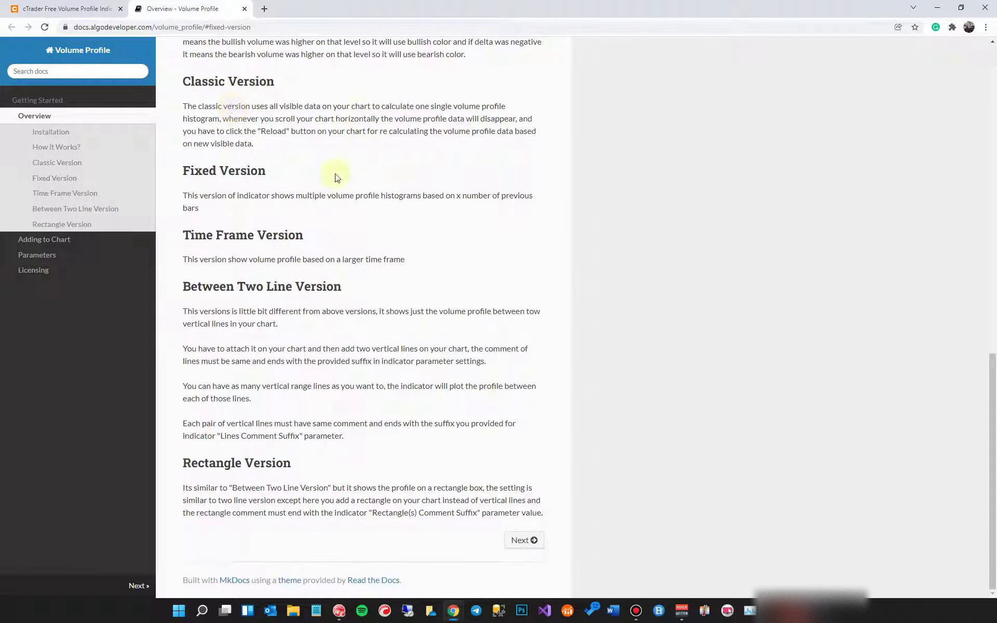
click(50, 257)
scroll(336, 367, down, 1)
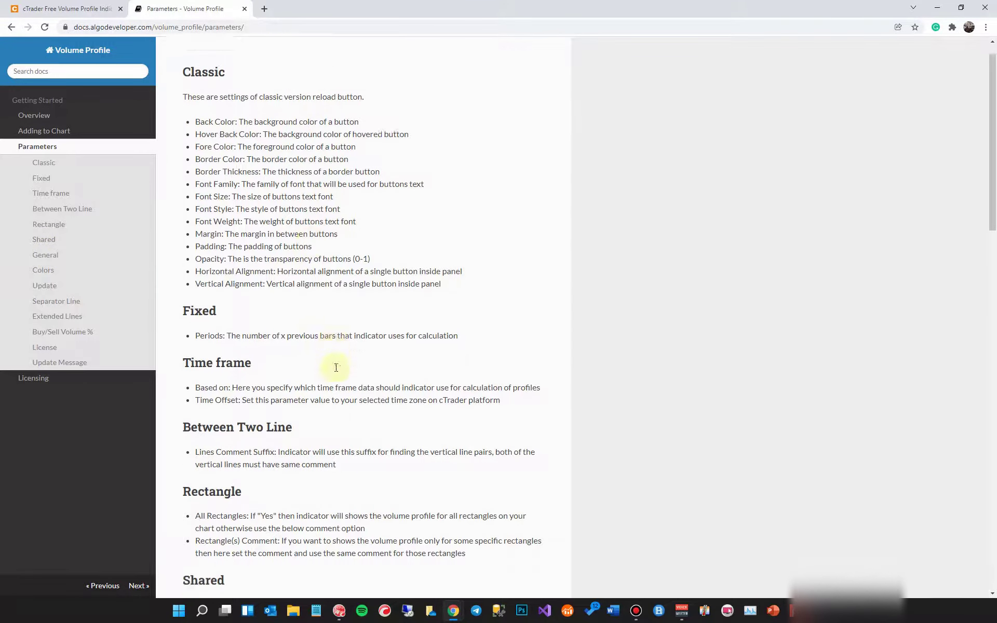
scroll(336, 367, down, 10)
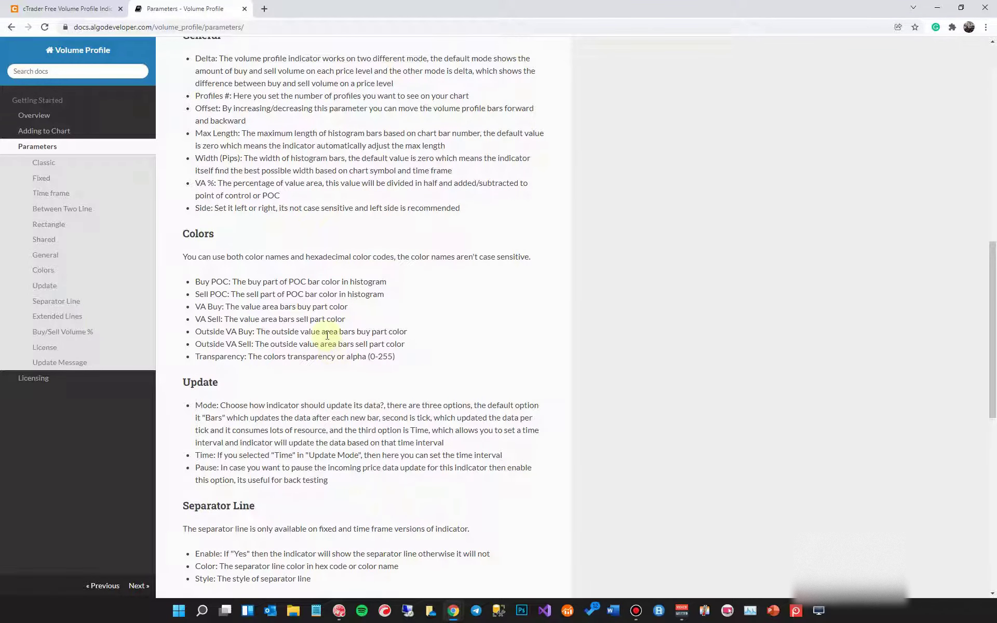
scroll(316, 333, down, 5)
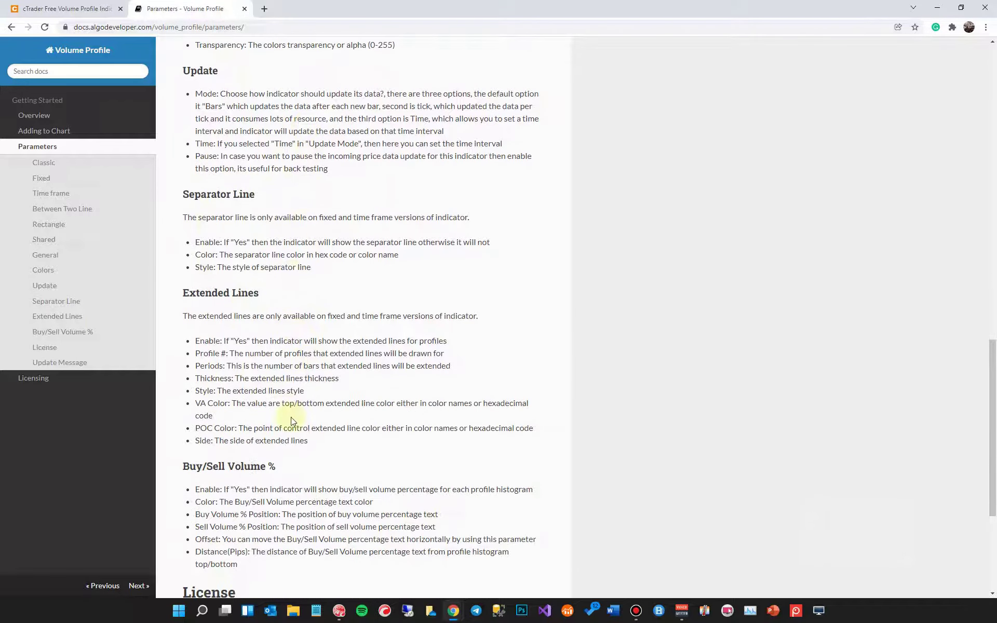
scroll(245, 282, up, 2)
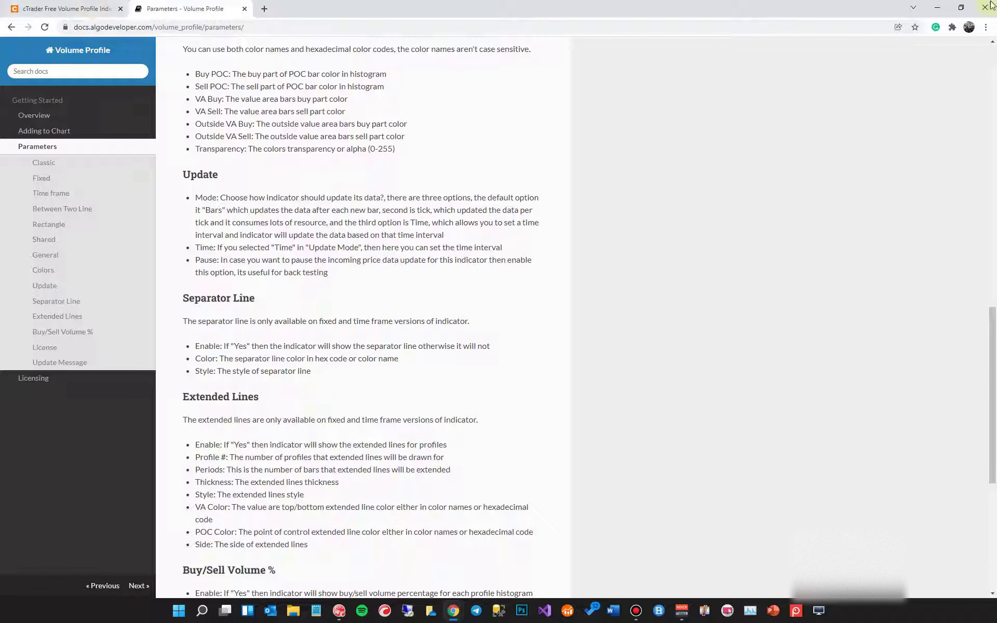
- Return to cTrader and set the update Mode of Volume Profile Fixed to Time
click(934, 11)
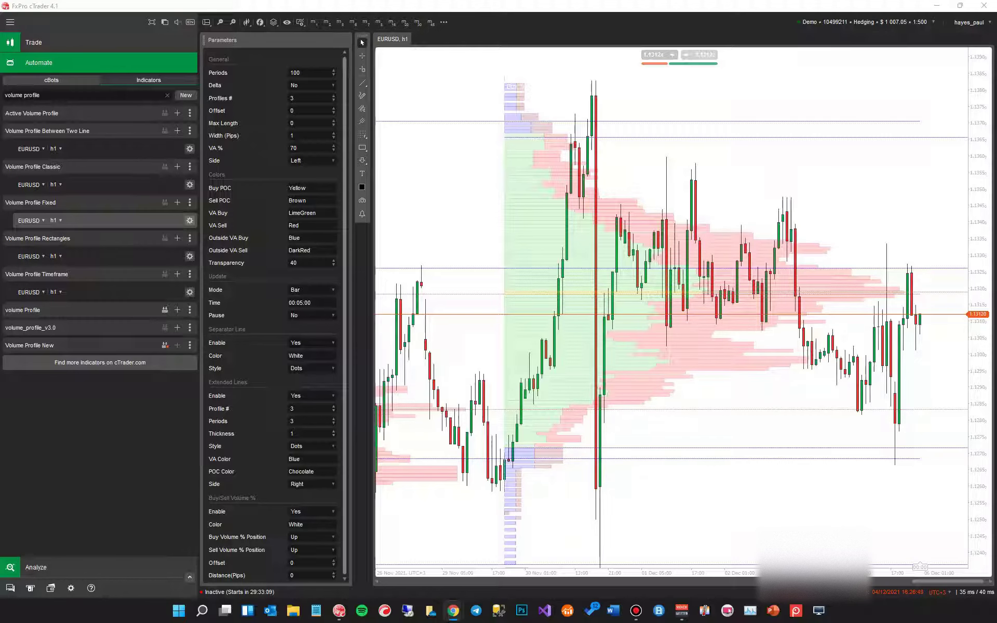
click(311, 290)
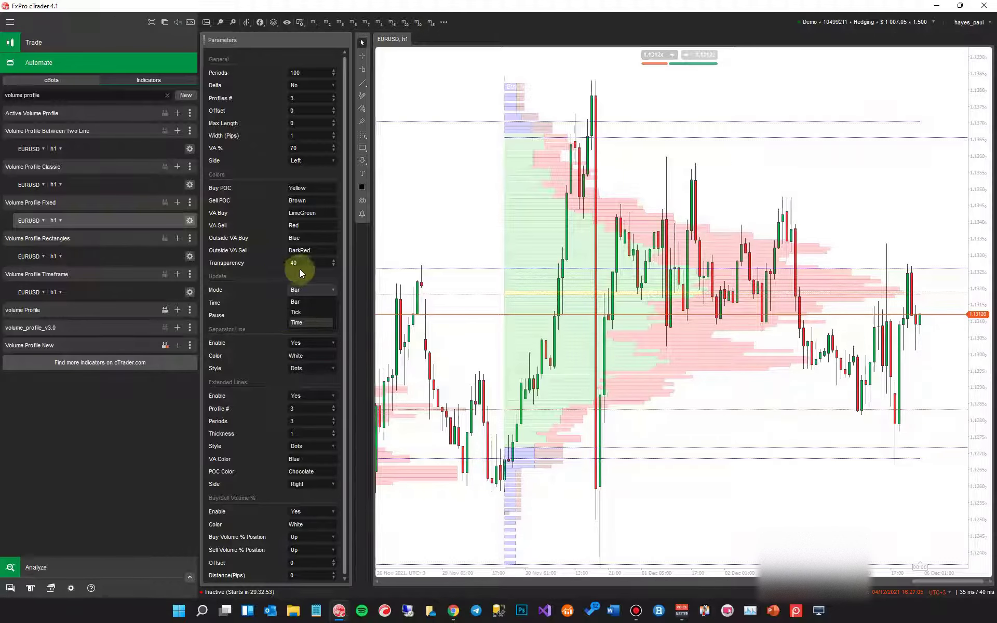
click(312, 323)
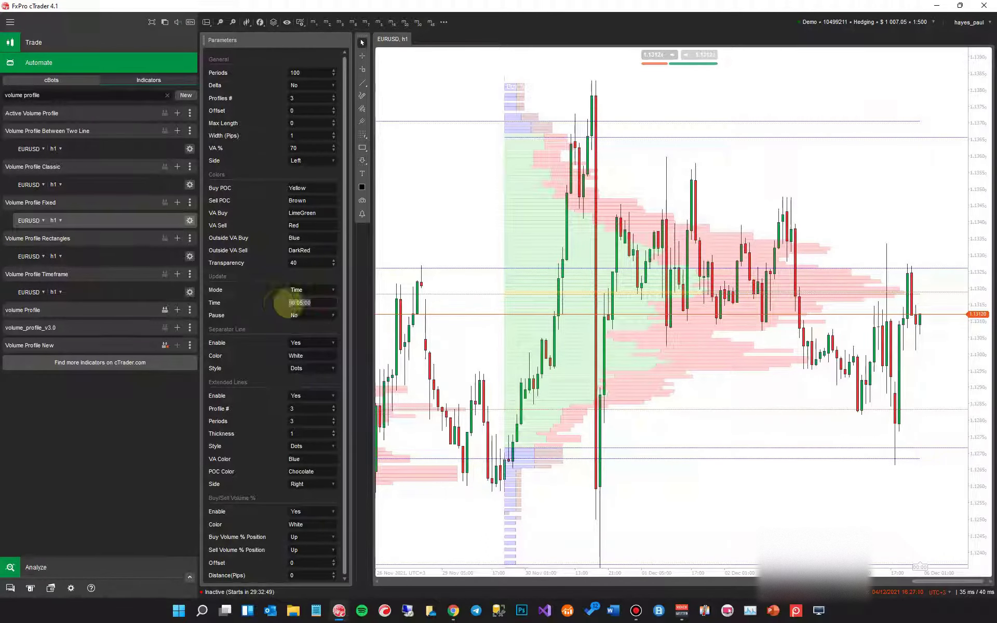
- Set the update Time of Volume Profile Fixed to 00:01:00 and the separator line's Style to Lines
click(279, 304)
key(BackSpace)
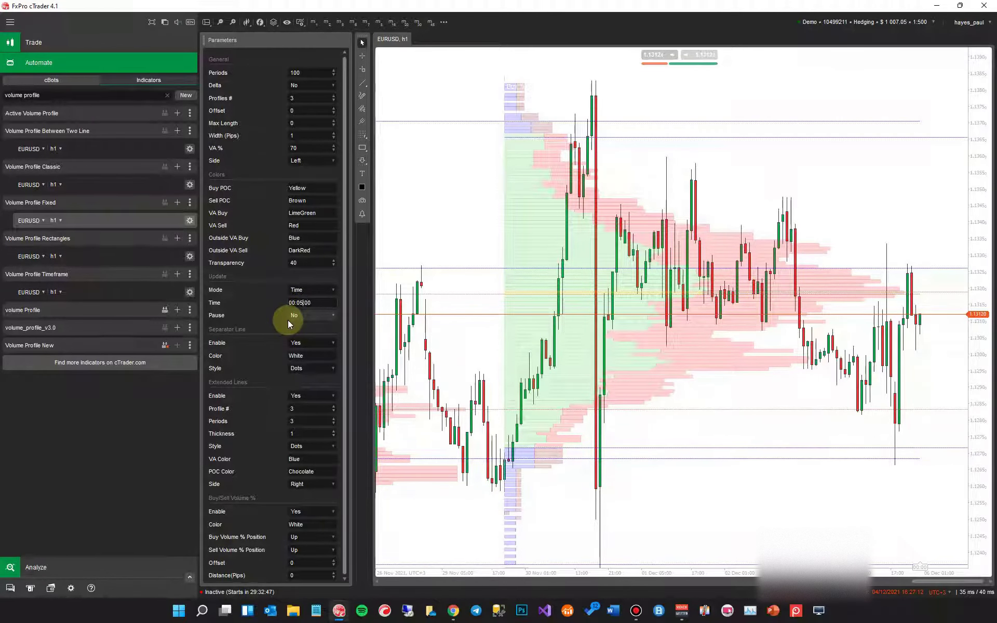
text(1)
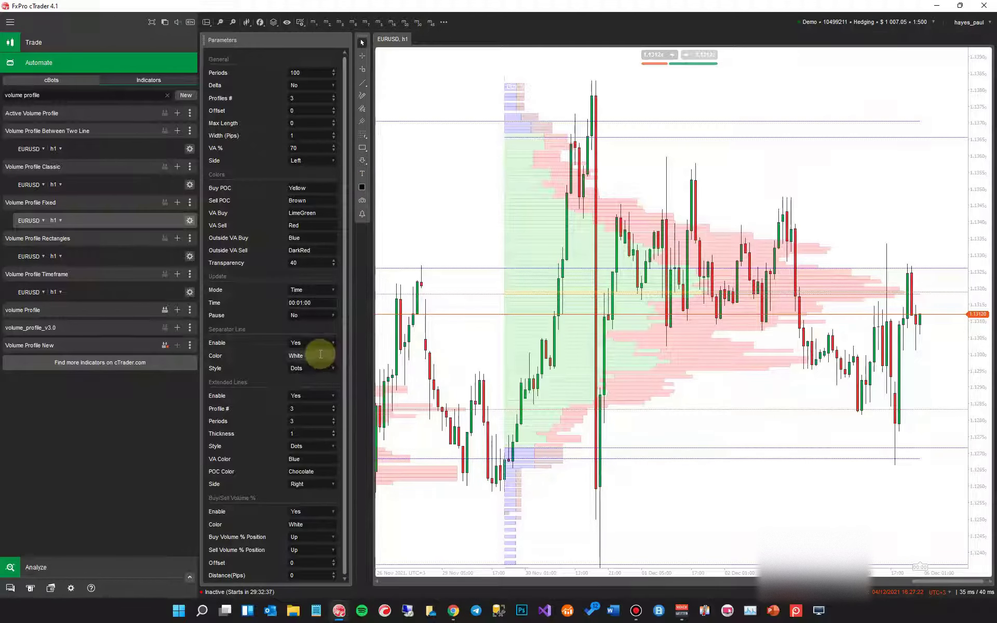
click(318, 373)
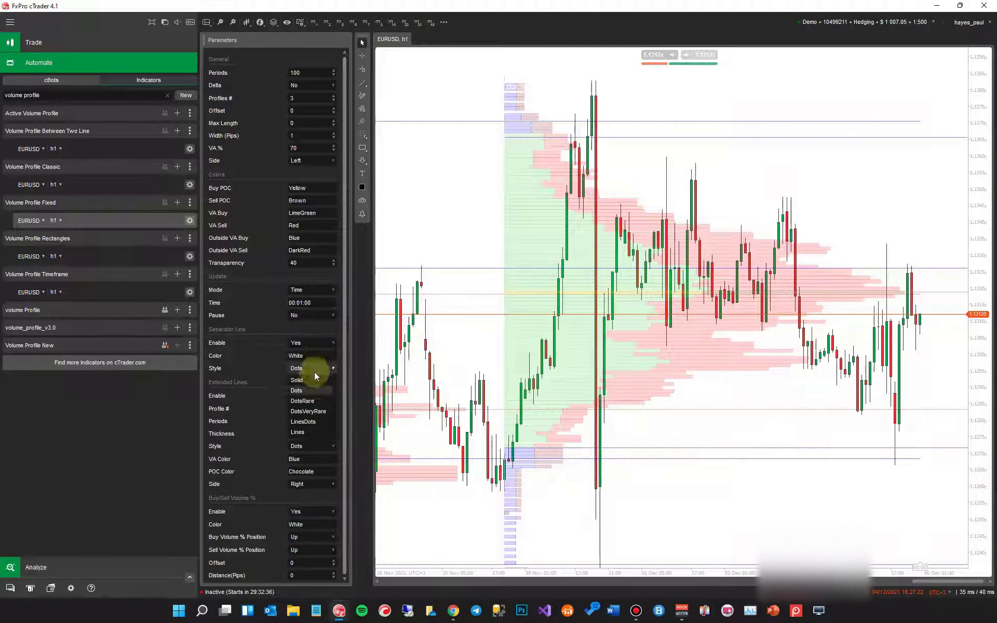
click(303, 429)
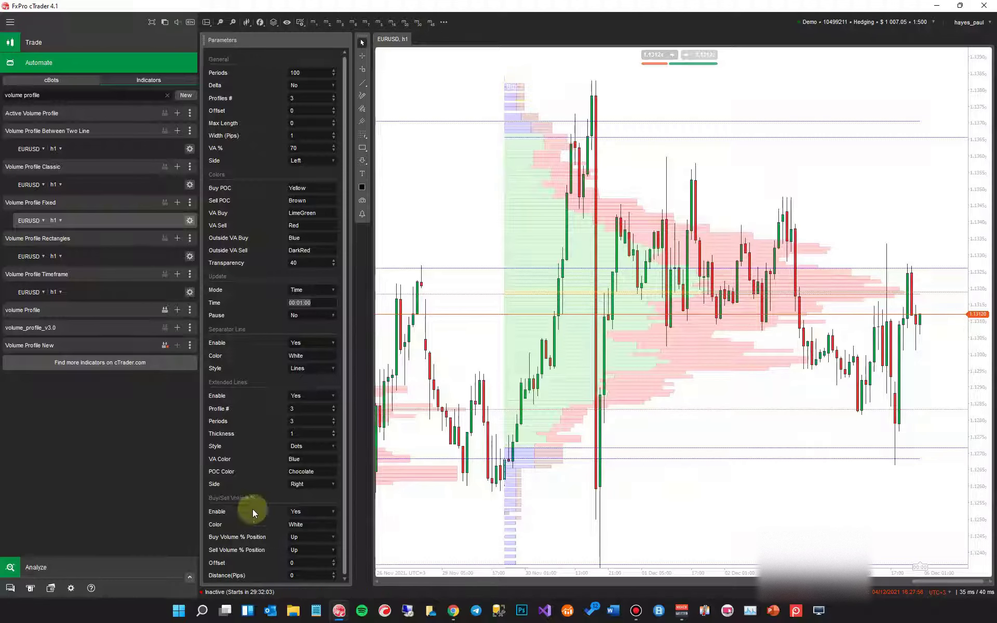
- Set the Buy/Sell Volume % label's Color to Black and its Offset to 7
click(298, 524)
text(Black)
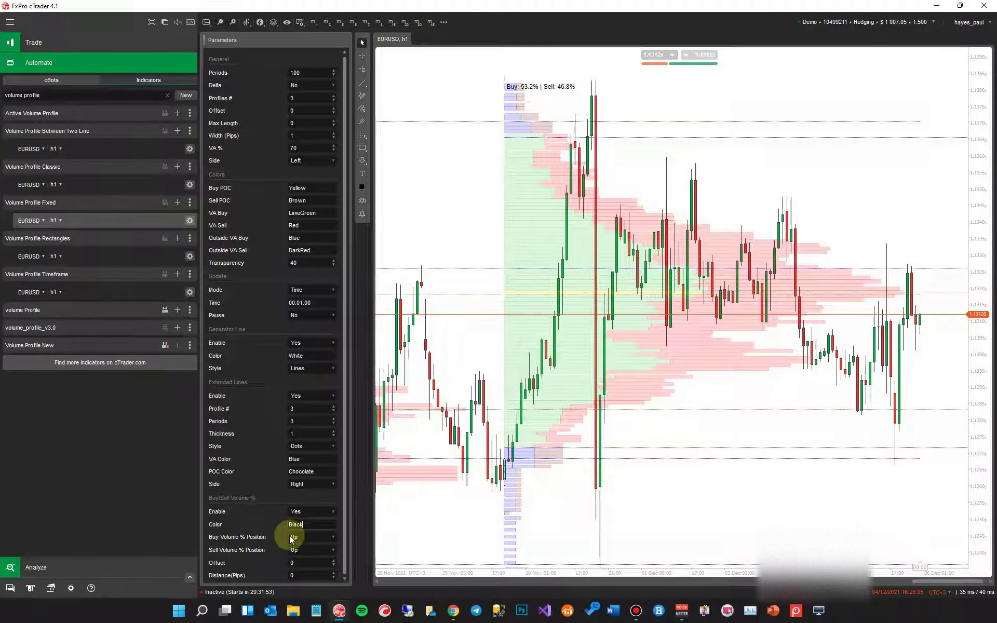
click(333, 562)
click(333, 561)
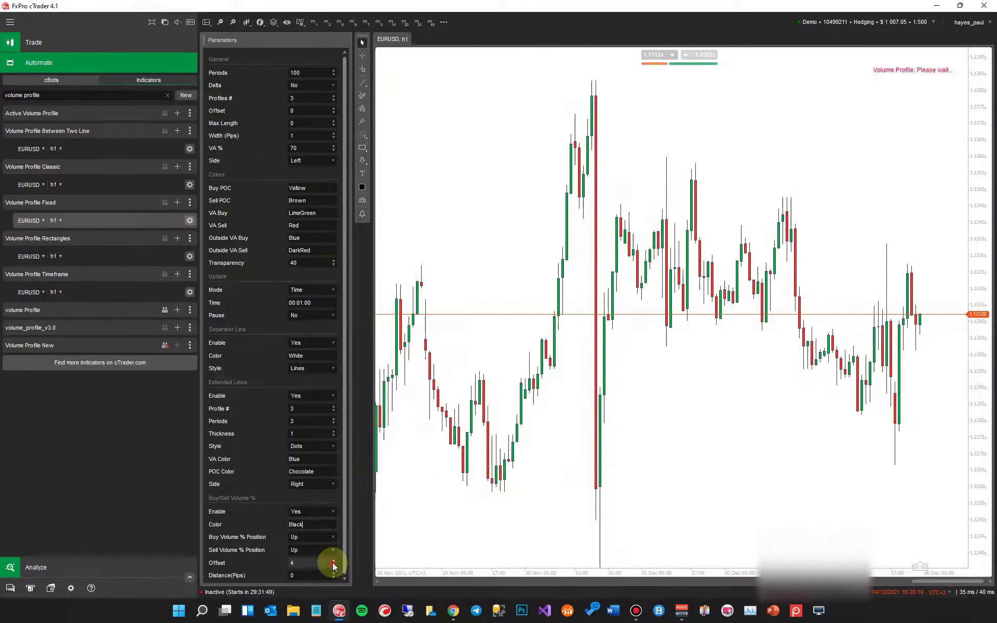
click(333, 562)
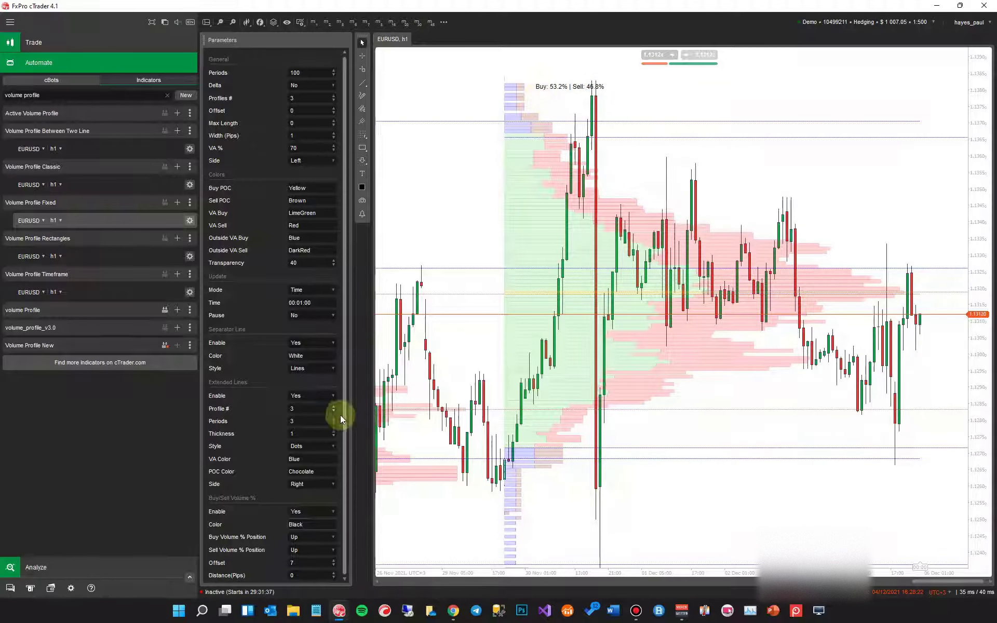
- Set the Sell Volume % Position to Down and bring the sell label below the profile into view
click(307, 550)
click(300, 583)
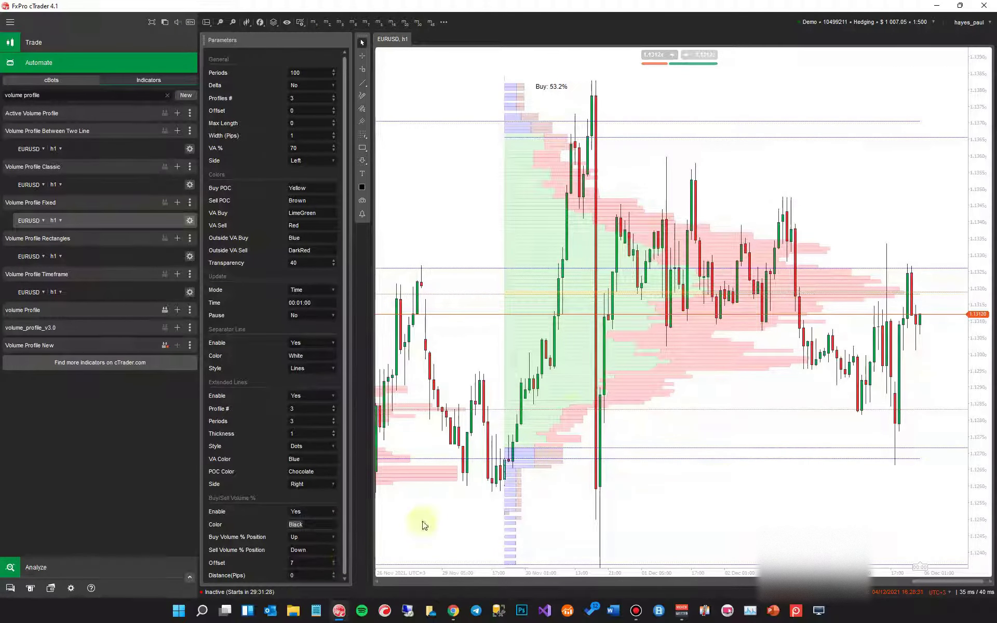
scroll(582, 364, down, 1)
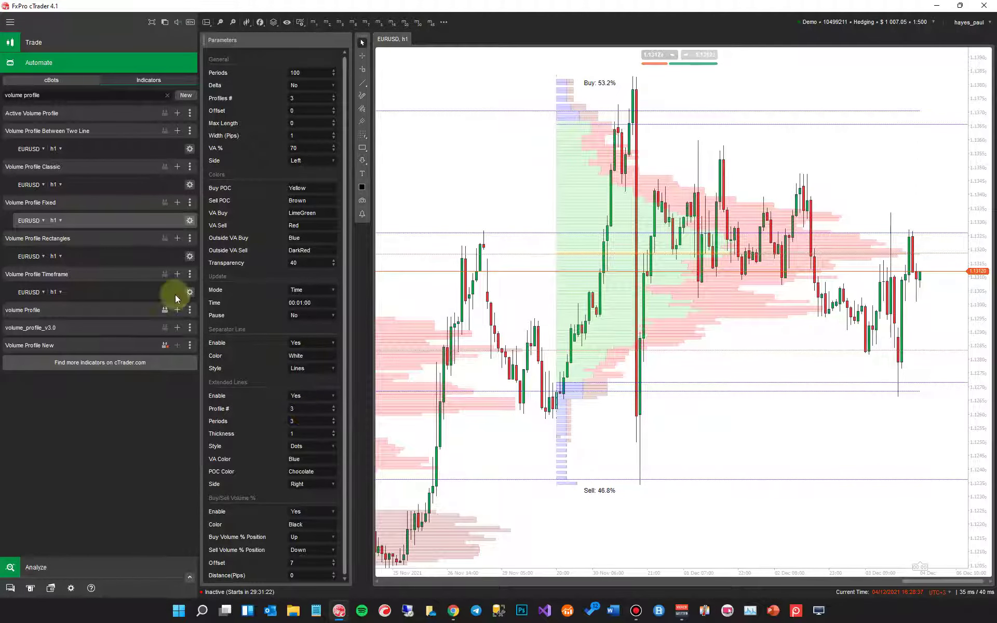
- Open the EURUSD h1 instance of Volume Profile Between Two Line and refresh its chart
click(86, 149)
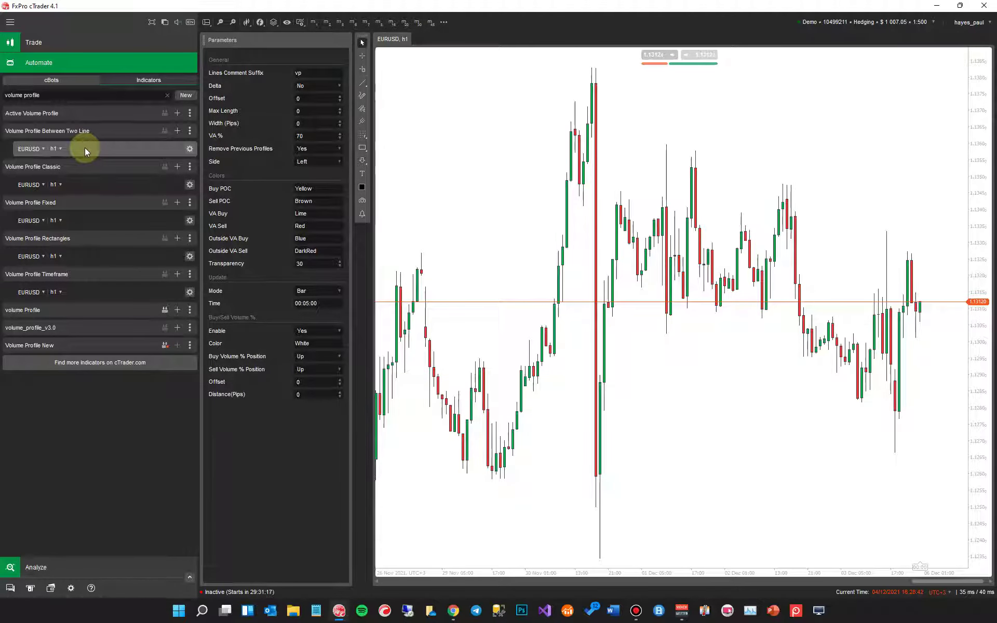
scroll(559, 229, up, 2)
right_click(556, 233)
click(481, 570)
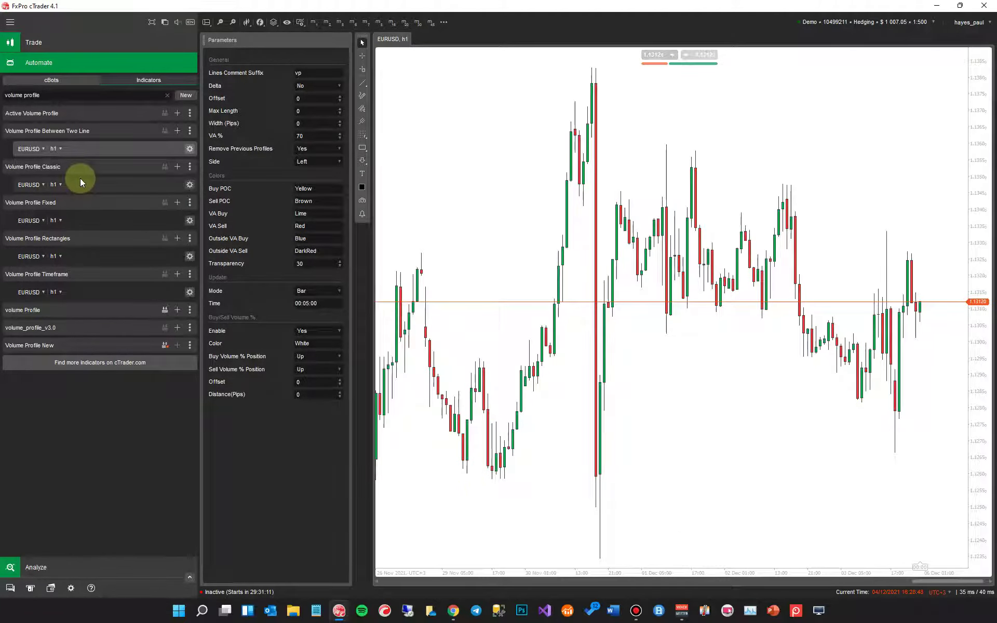
- Open and refresh the Volume Profile Rectangles chart, and view the Volume Profile Timeframe instance
click(82, 262)
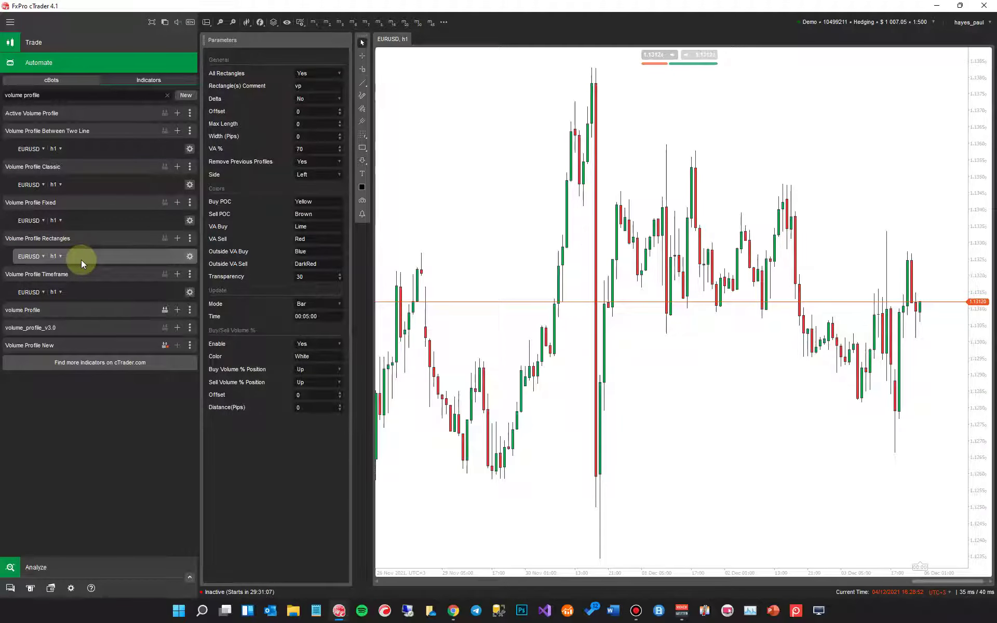
right_click(531, 197)
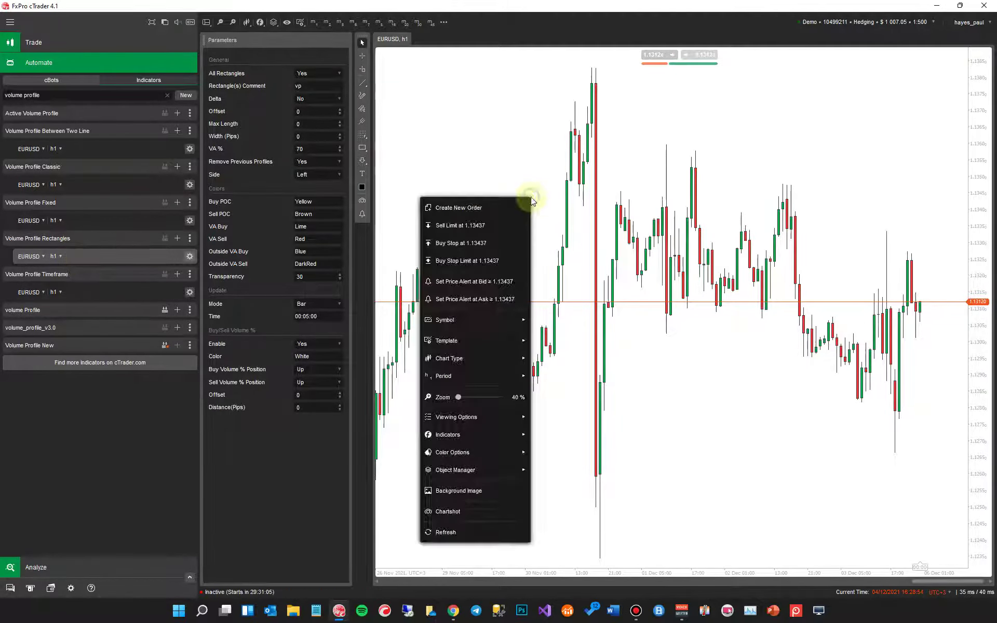
click(479, 531)
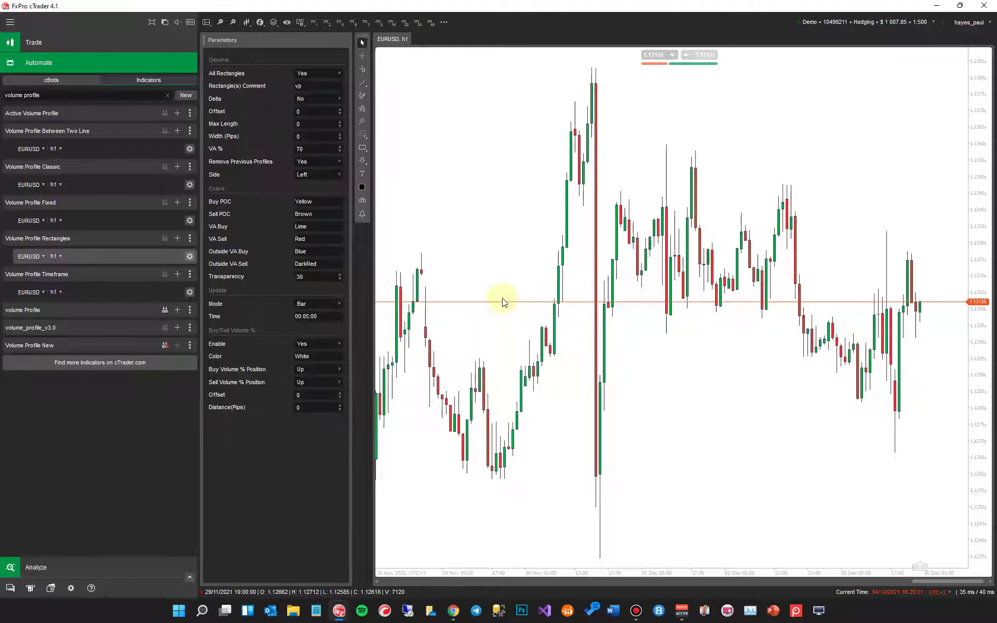
scroll(502, 300, down, 2)
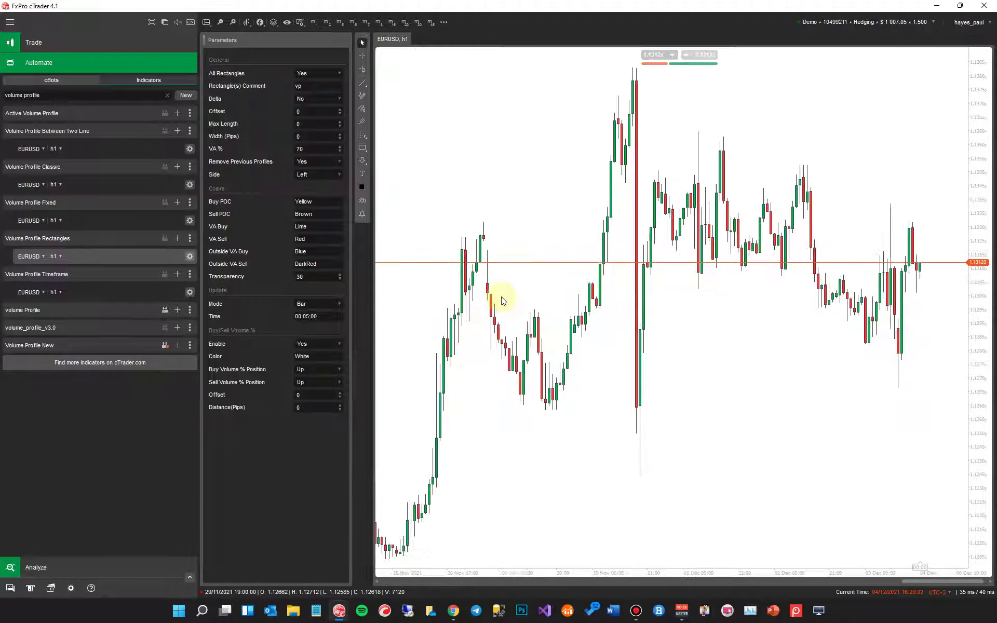
click(503, 300)
scroll(503, 300, up, 1)
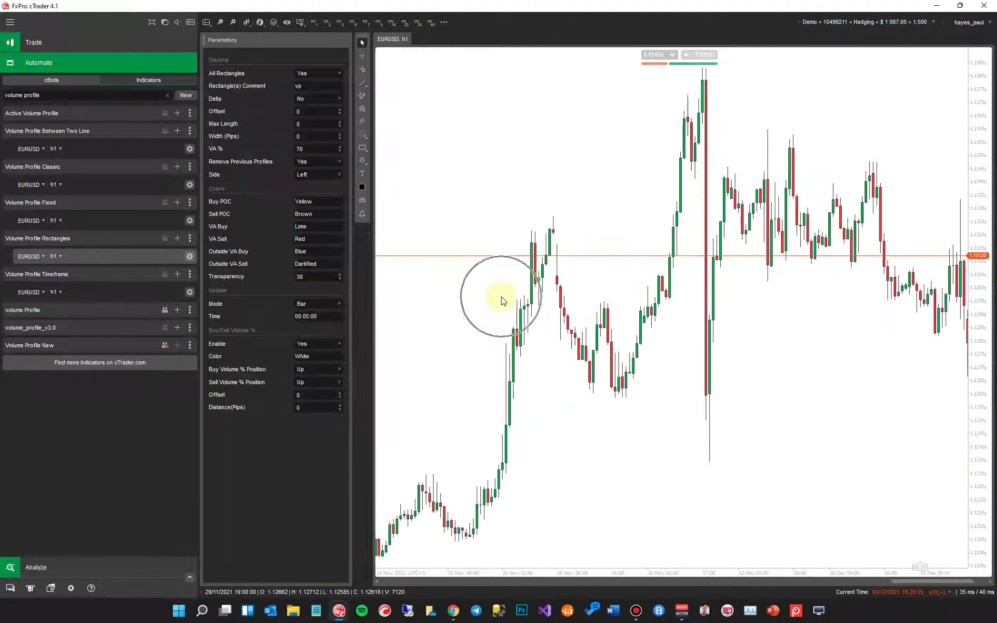
click(86, 294)
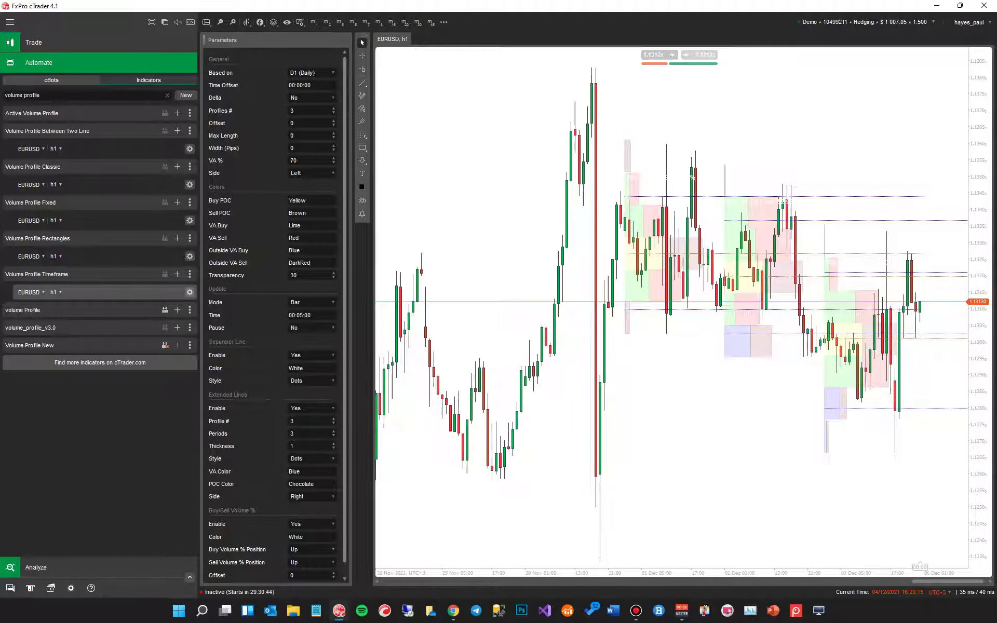
- Switch to Chrome and read the Between Two Line and Rectangle sections of the Volume Profile parameters documentation
mouse_move(452, 612)
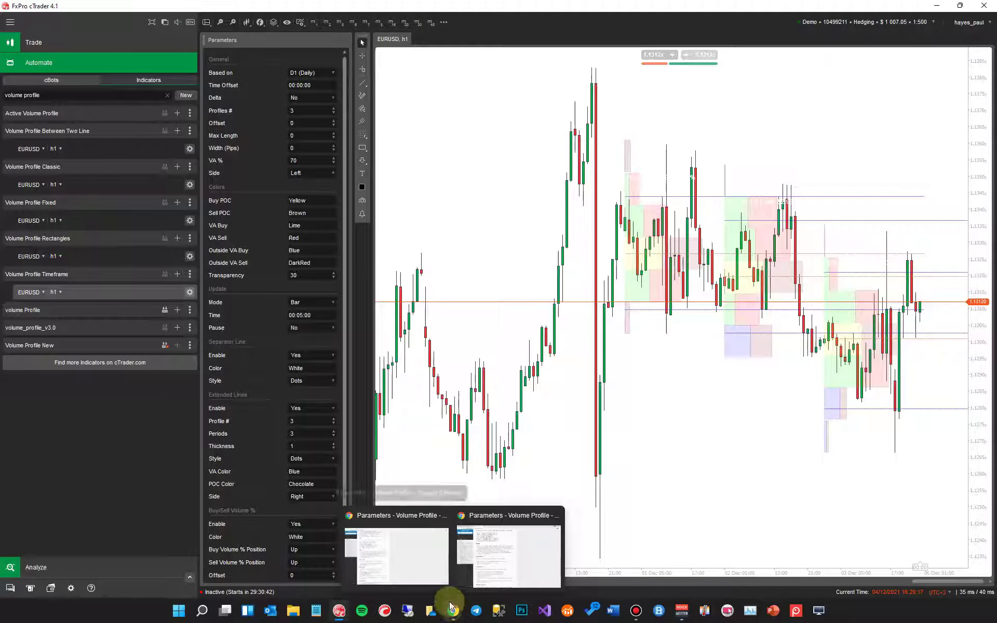
click(496, 559)
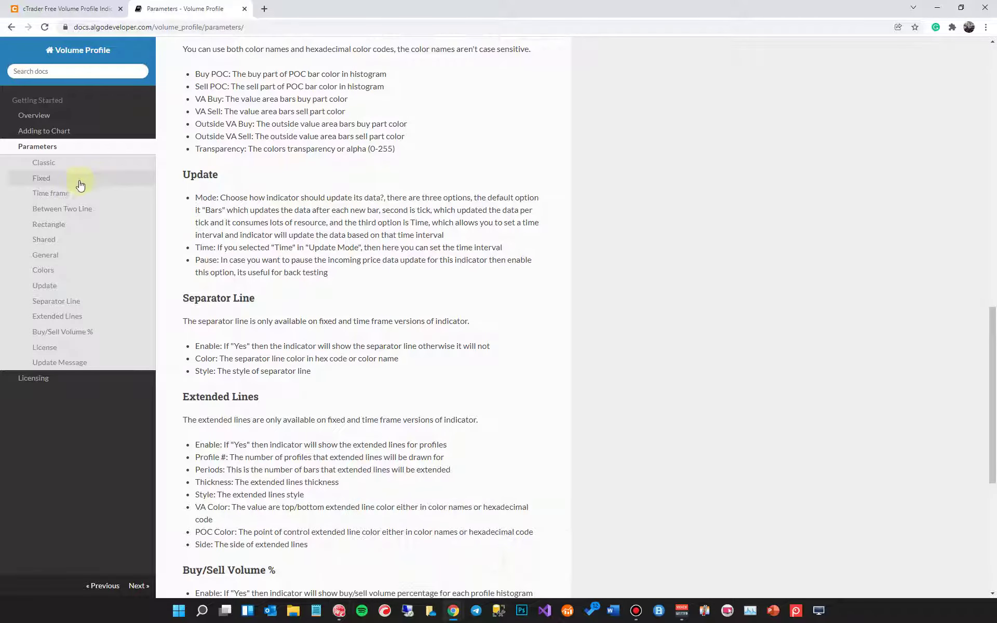
click(67, 213)
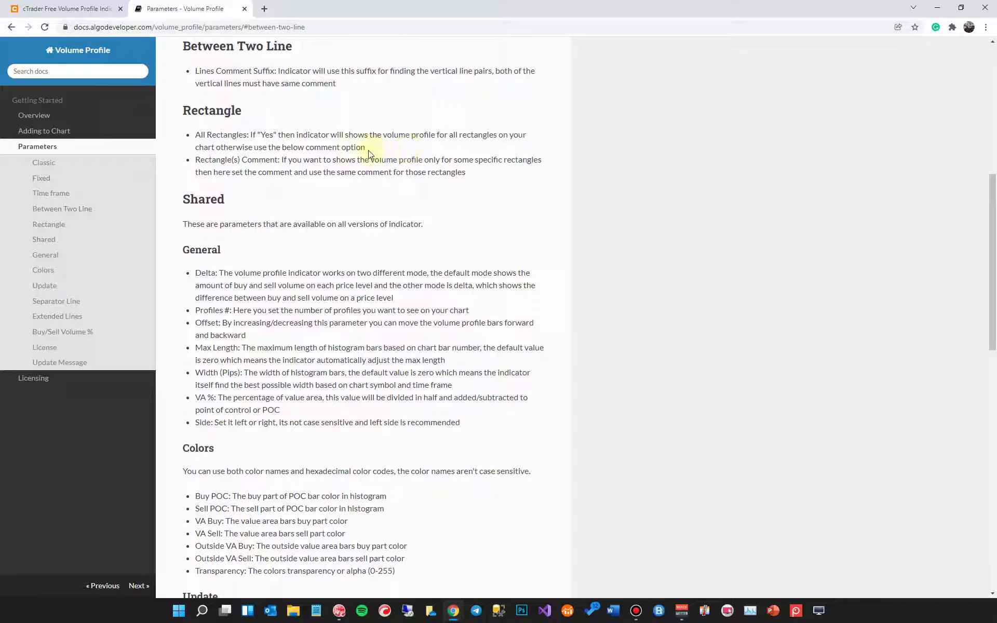
- Return to cTrader and draw a rectangle on the Volume Profile Rectangles chart, spanning about 29 November to 3 December
click(941, 10)
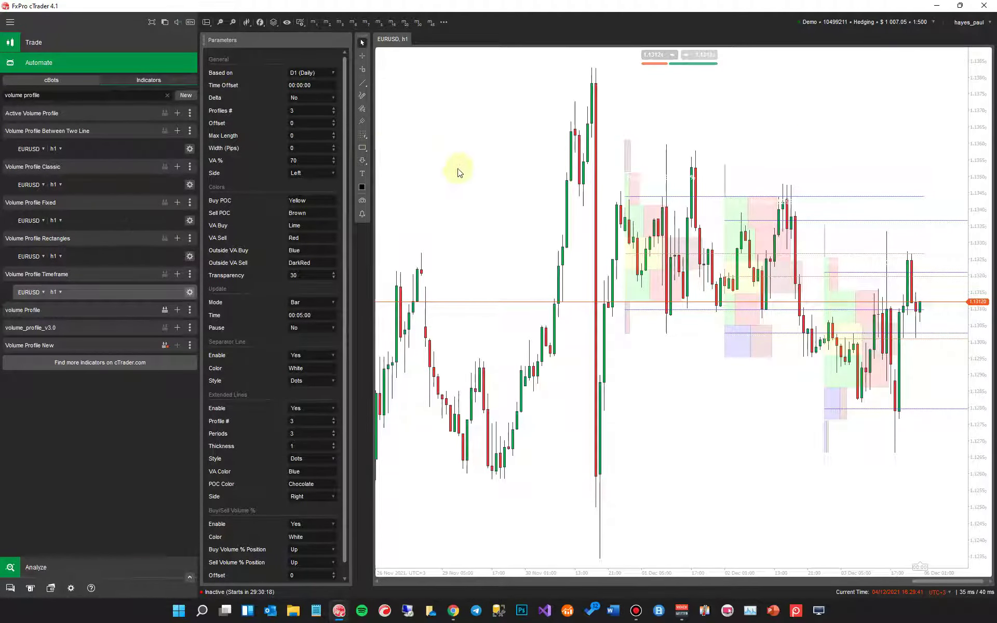
click(159, 257)
click(362, 147)
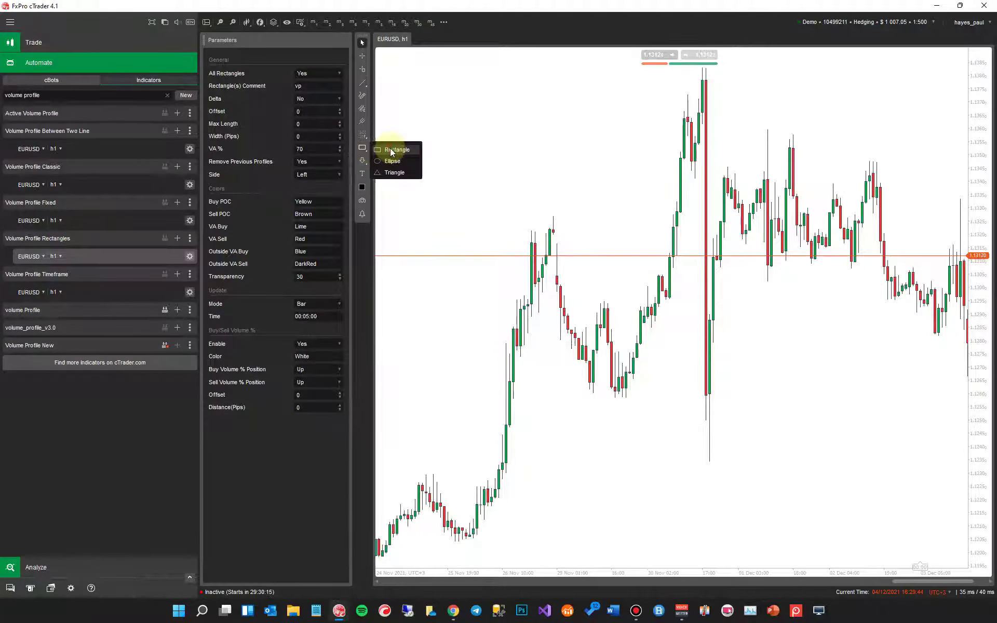
click(395, 147)
mouse_move(559, 131)
mouse_down()
mouse_move(768, 208)
mouse_move(922, 310)
mouse_up()
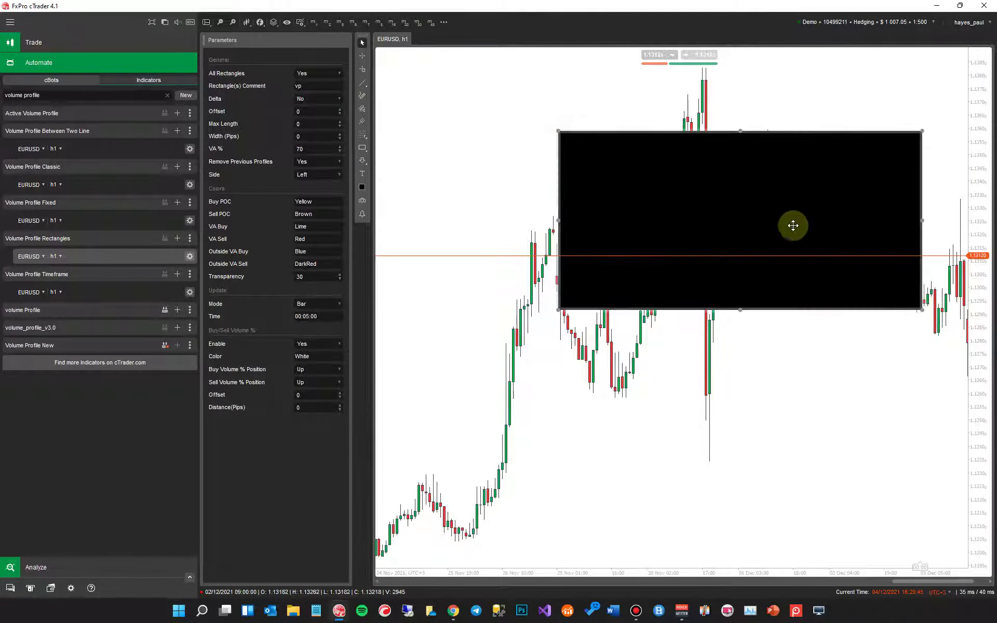
- Make the rectangle's black fill semi-transparent so the candles and volume profile show through
click(735, 225)
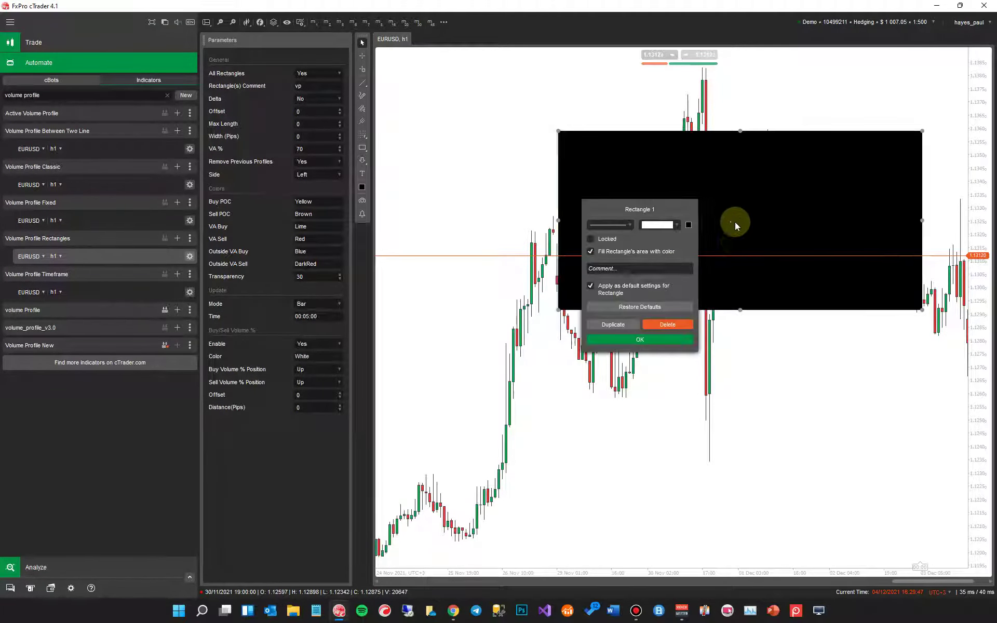
click(689, 225)
drag(686, 398, 636, 400)
click(670, 229)
click(521, 193)
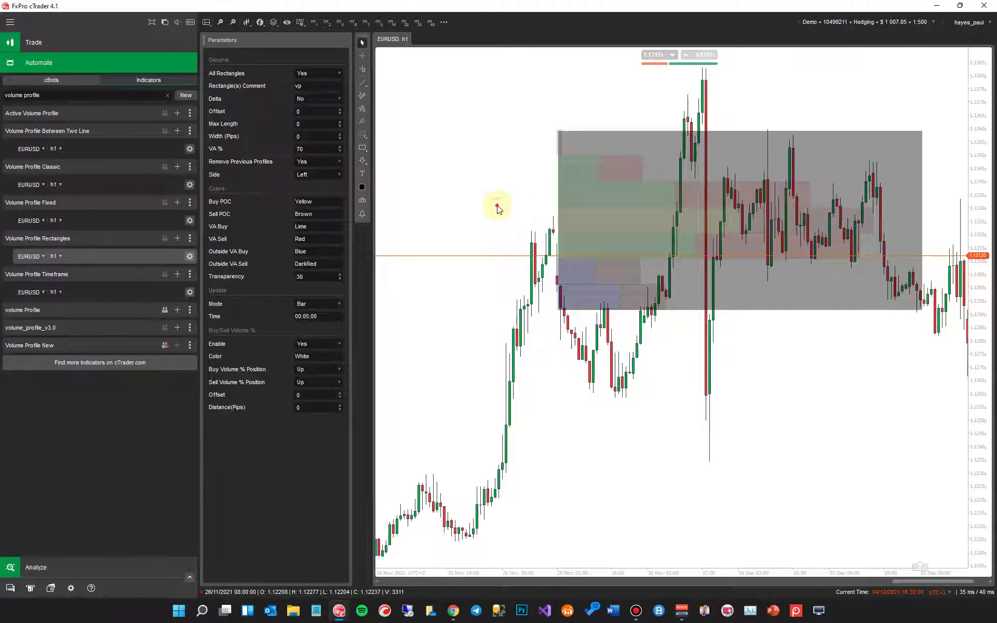
- Resize the rectangle by reducing its height, pulling its start date in and extending its end past the latest candle
drag(483, 223, 416, 227)
click(522, 159)
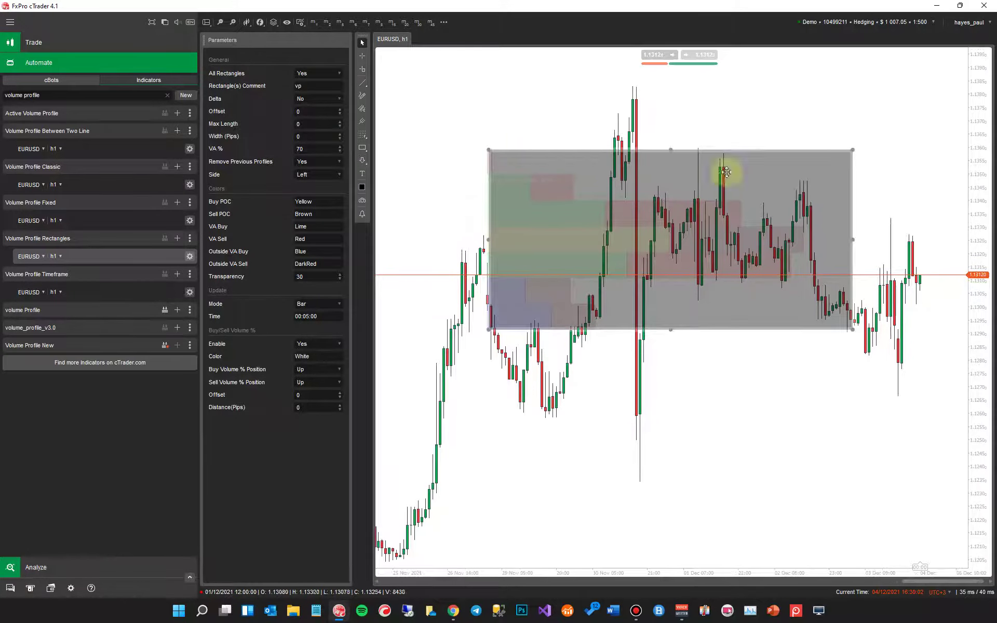
drag(675, 330, 670, 285)
drag(674, 150, 670, 167)
drag(488, 216, 570, 228)
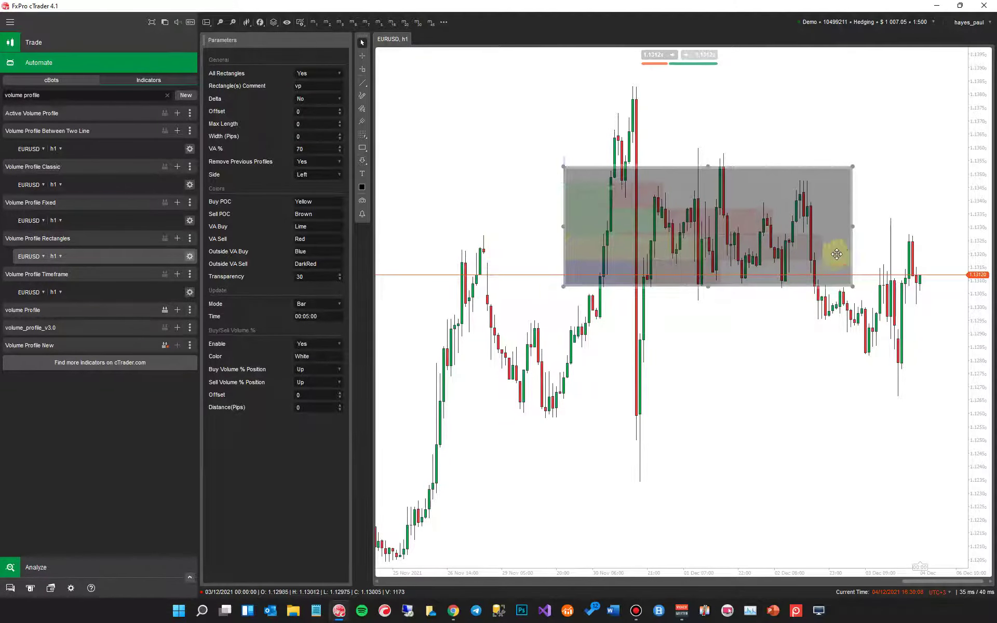
drag(852, 227, 942, 231)
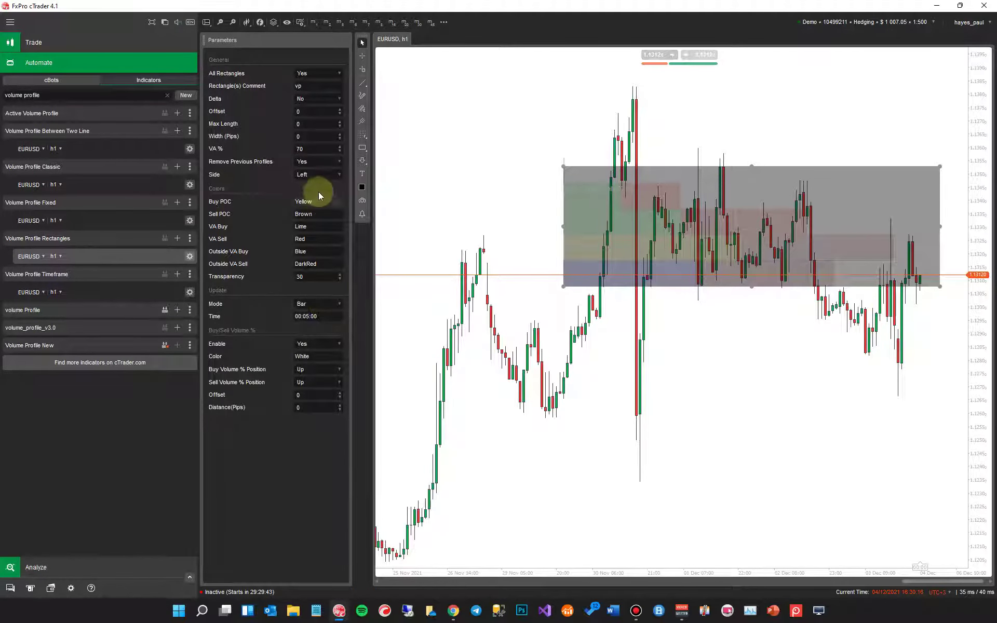
- Set the Width (Pips) of Volume Profile Rectangles to 0.9 and deselect the rectangle
click(340, 134)
click(340, 134)
click(341, 134)
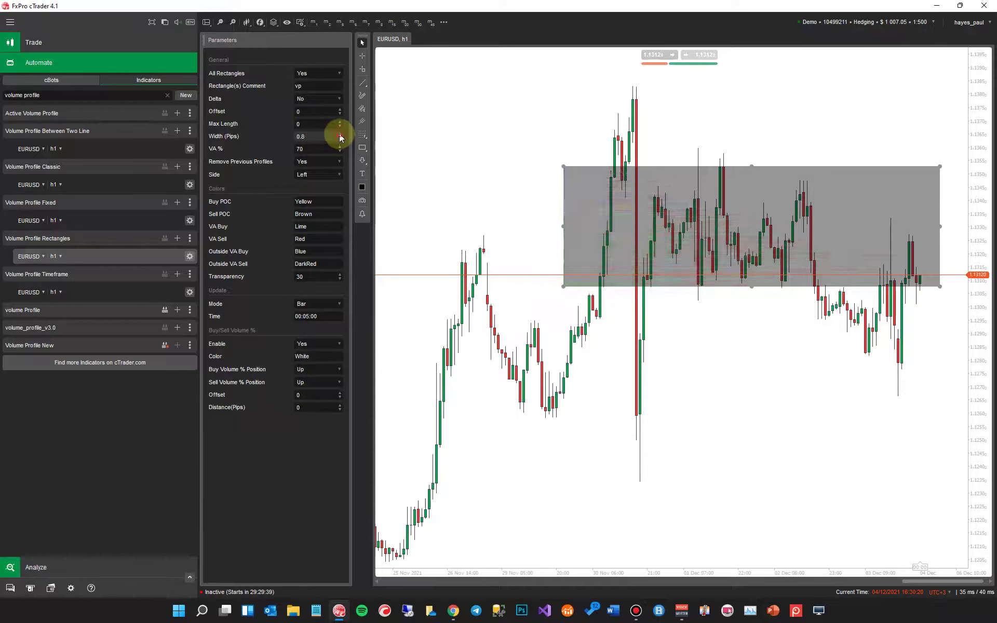
click(340, 134)
click(340, 134)
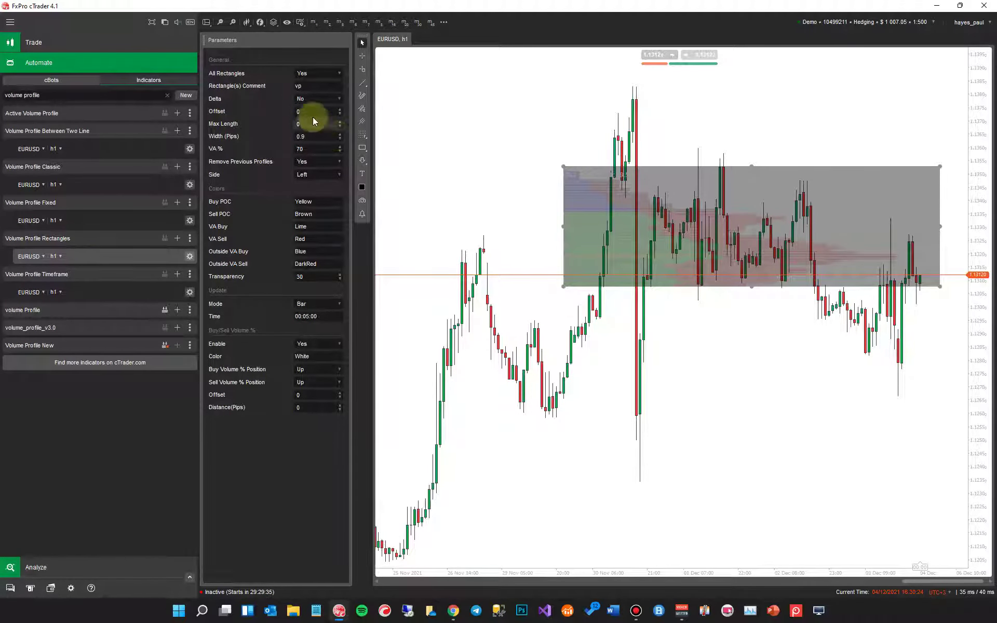
click(423, 123)
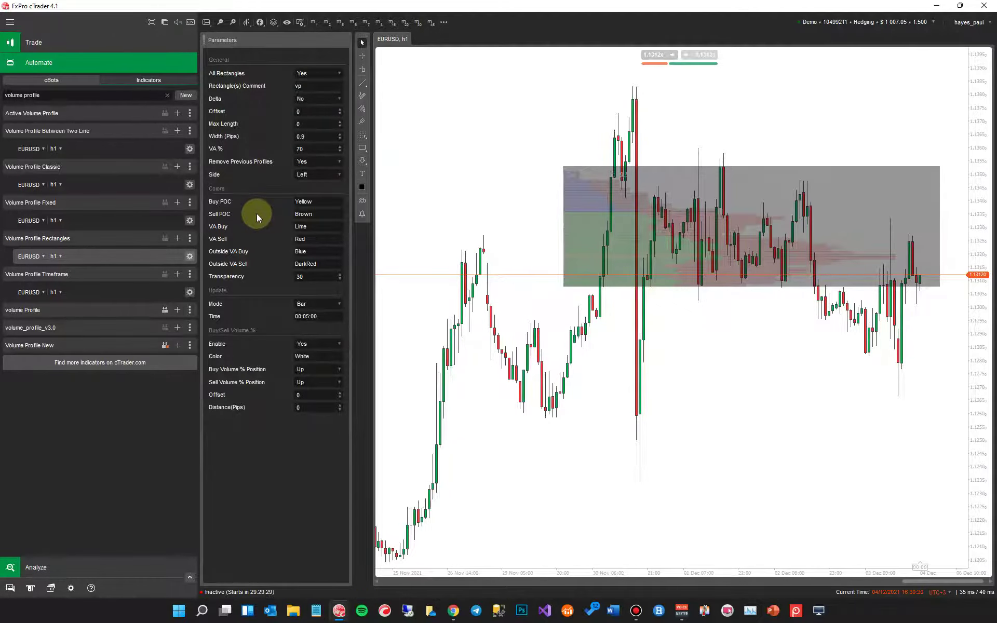
- Switch to Chrome and return to the overview of the ClickAlgo Volume Profile product page
mouse_move(457, 617)
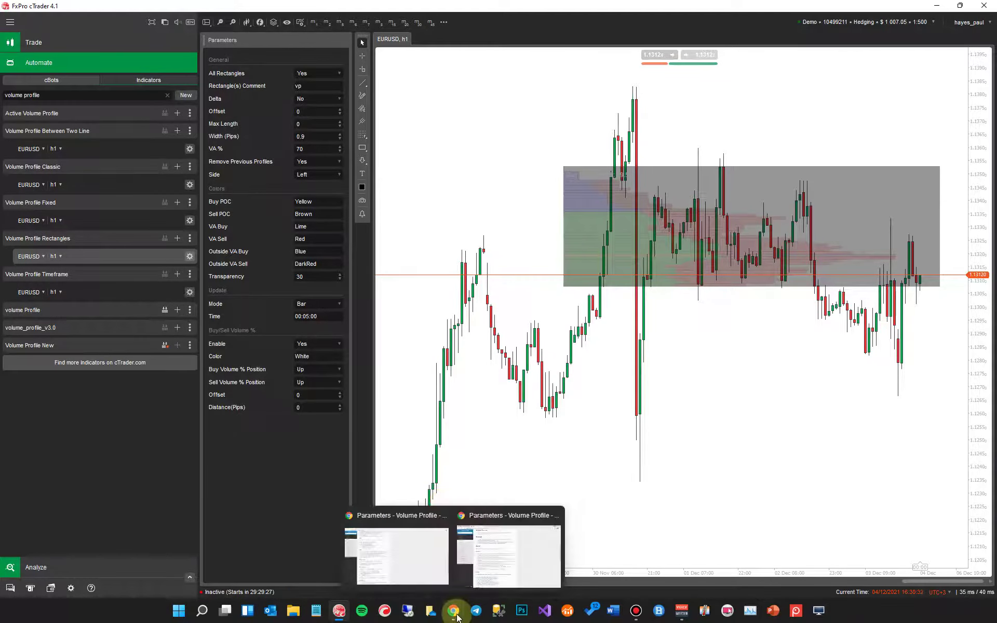
click(396, 555)
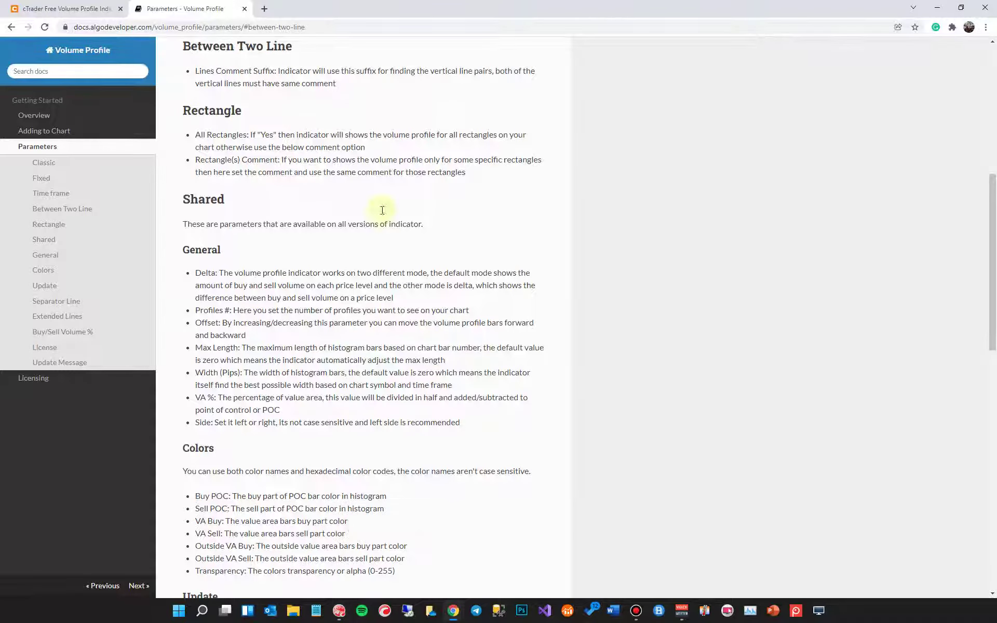
click(108, 10)
scroll(579, 213, up, 15)
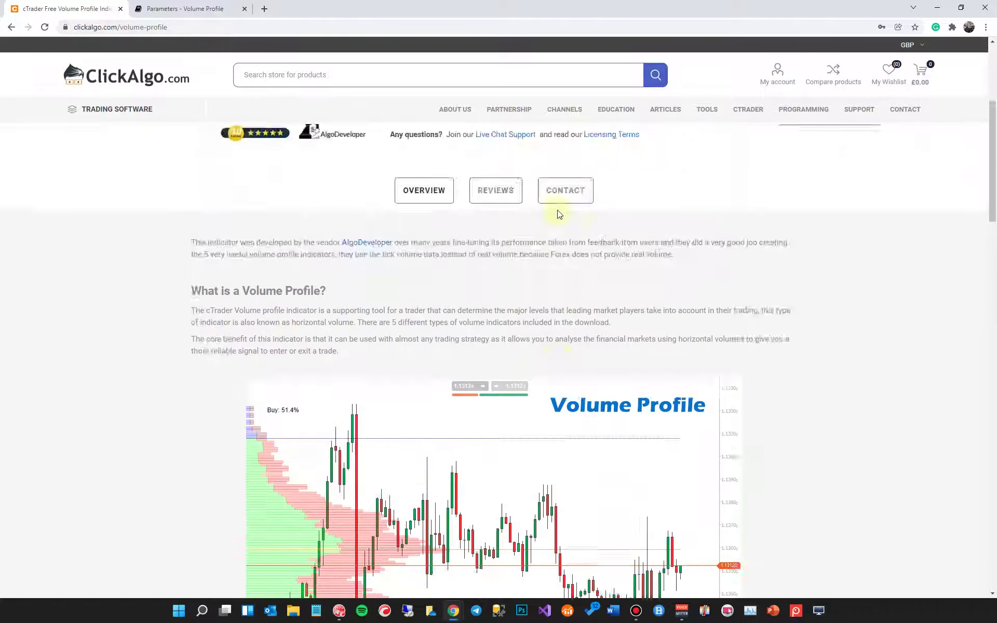